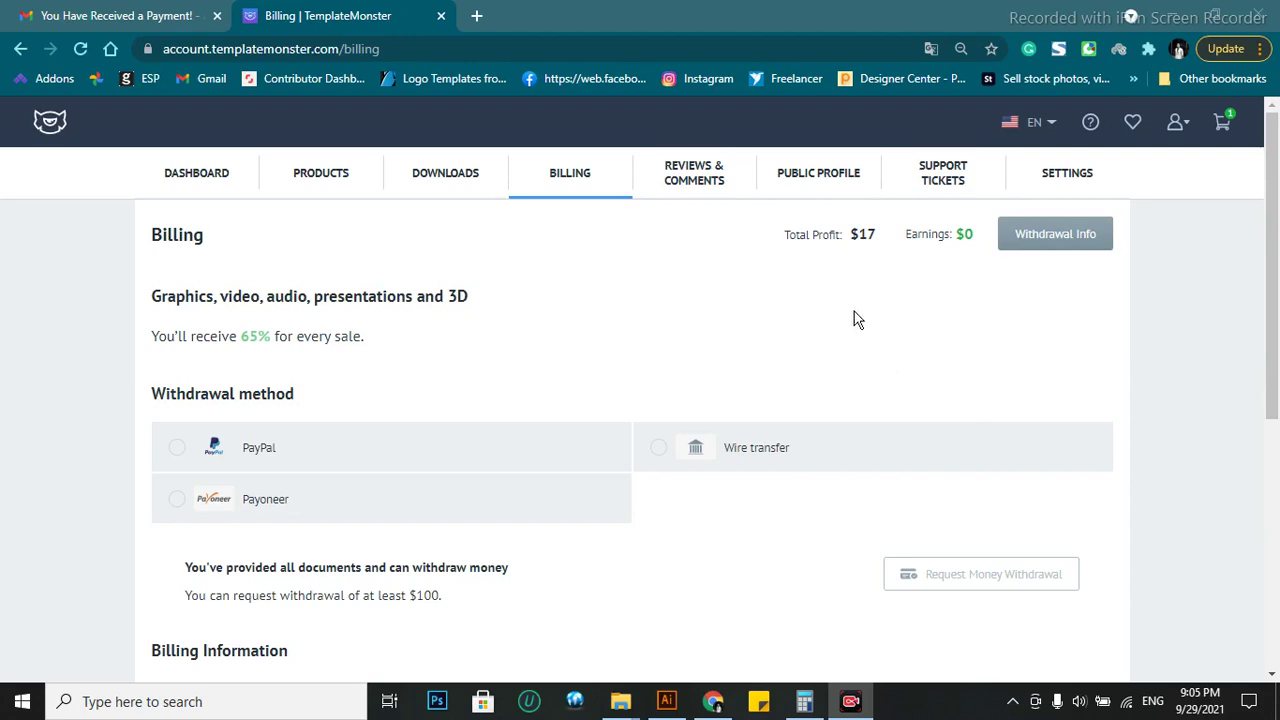
Review the Billing page and highlight the Earnings: $0 amount.
scroll(645, 452, "down", 2)
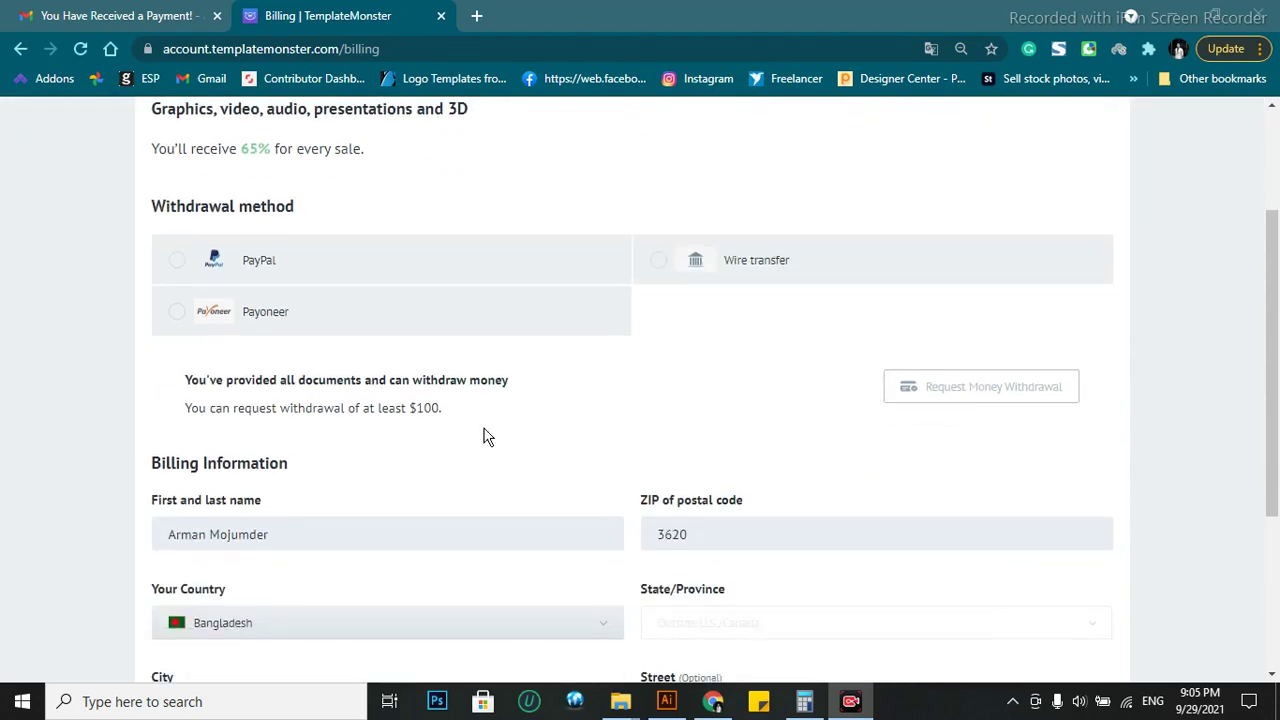
scroll(900, 400, "up", 2)
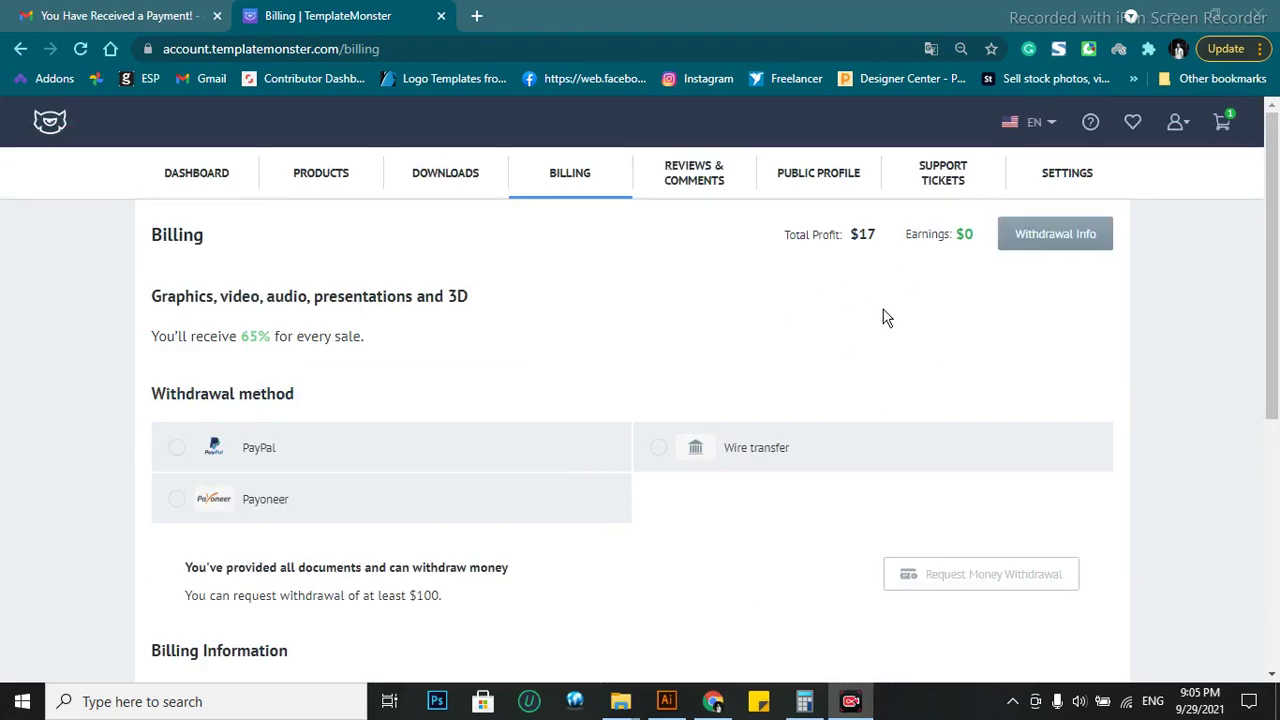
scroll(864, 360, "down", 3)
scroll(865, 360, "up", 3)
scroll(323, 256, "down", 1)
scroll(323, 256, "up", 1)
double_click(988, 240)
left_click(958, 248)
double_click(975, 238)
left_click(886, 282)
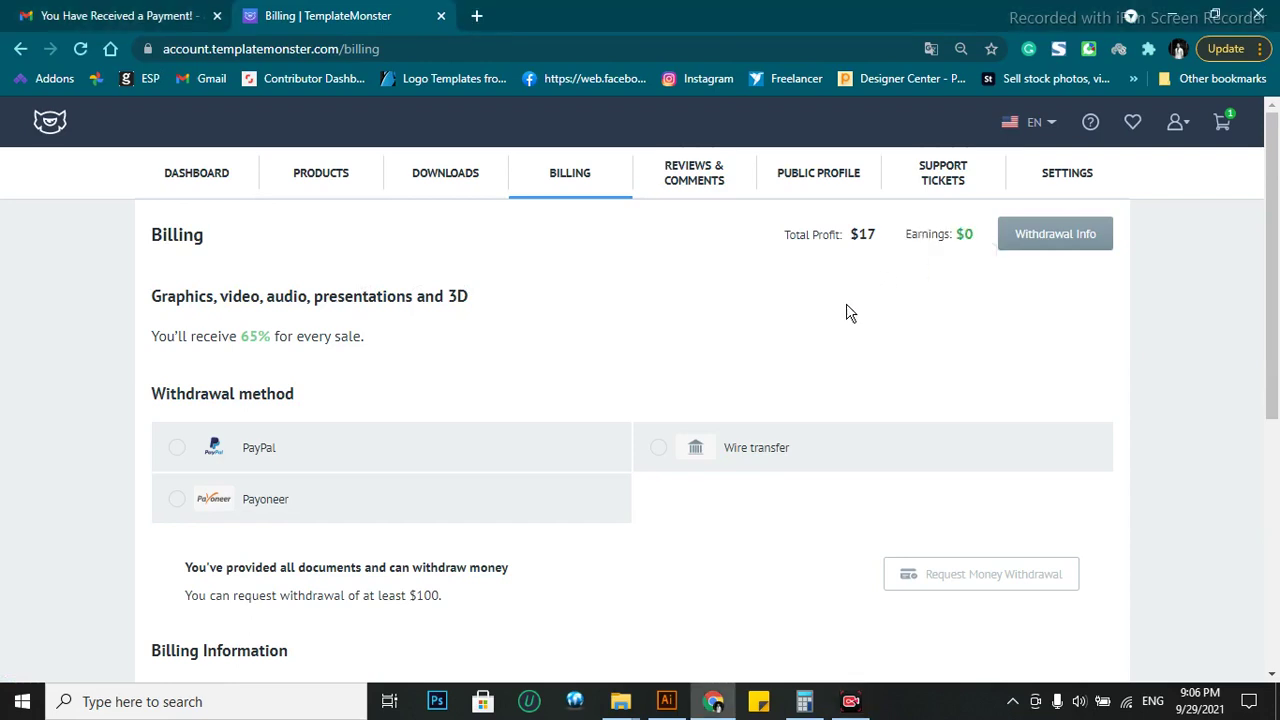
scroll(669, 309, "down", 1)
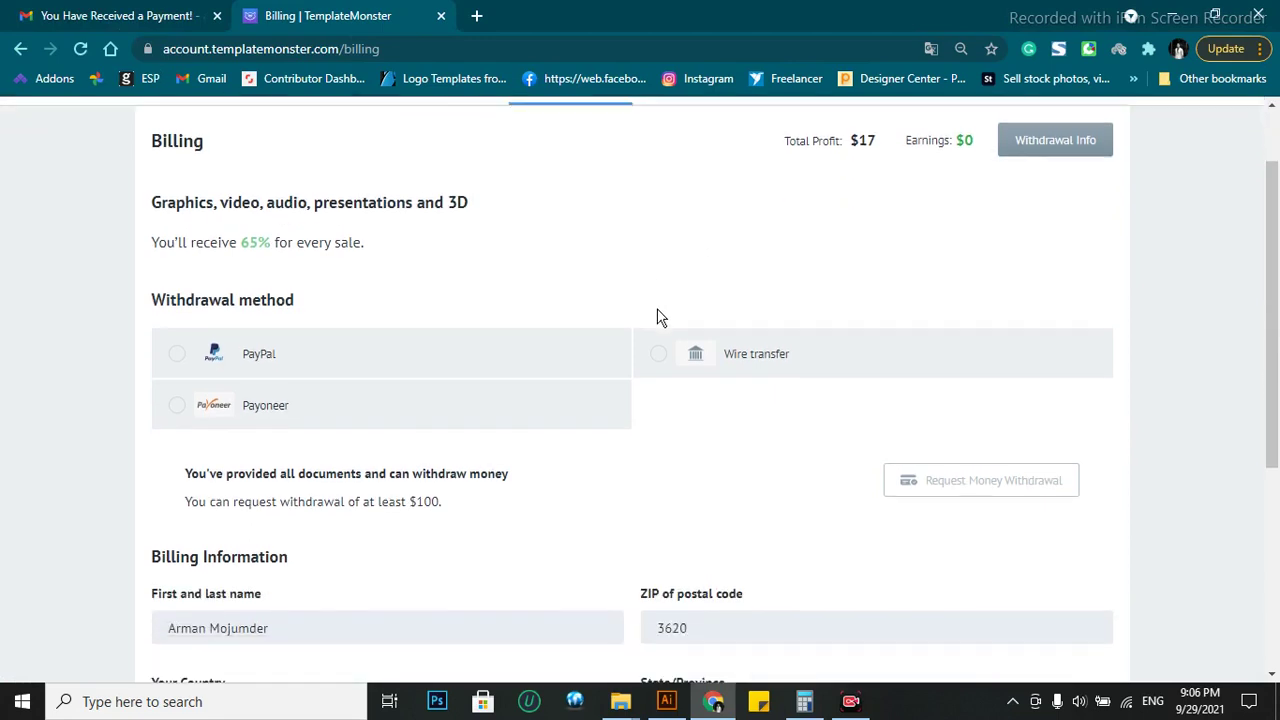
scroll(657, 317, "up", 1)
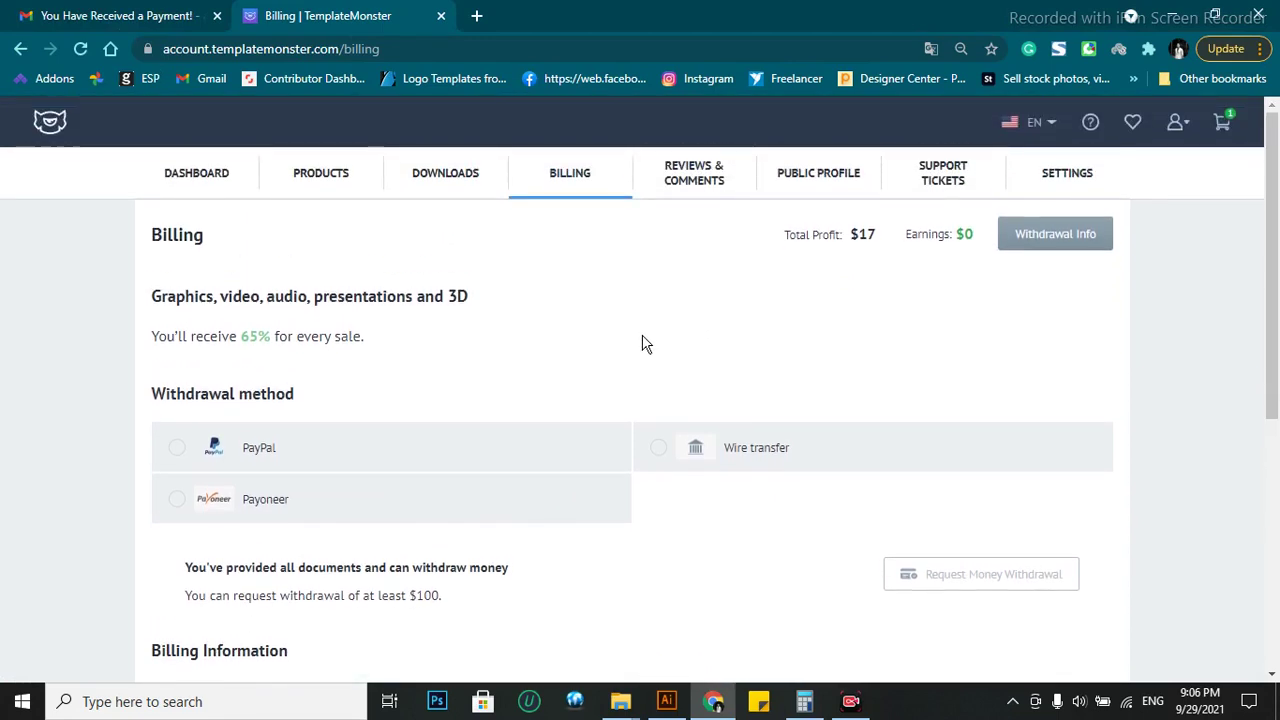
scroll(643, 343, "down", 2)
scroll(638, 360, "up", 2)
scroll(543, 290, "down", 2)
scroll(543, 300, "up", 2)
Check the $100 minimum withdrawal amount and the $0 earnings figure.
scroll(648, 325, "down", 1)
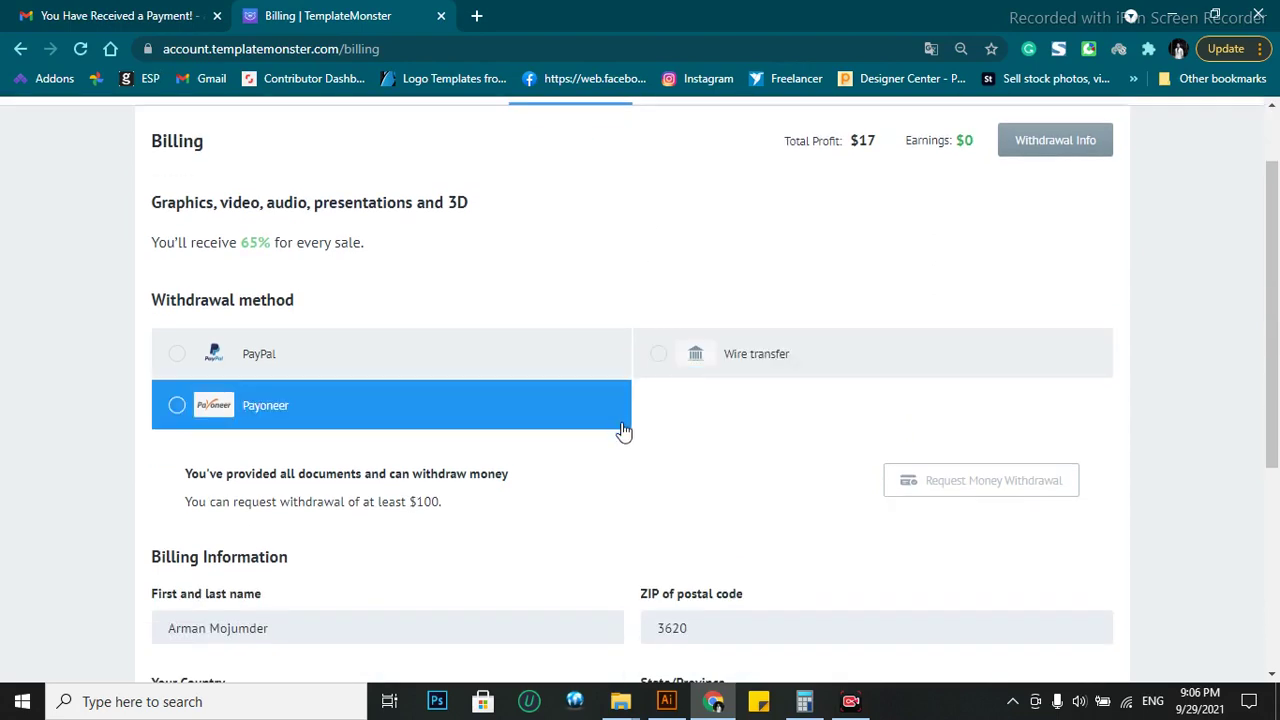
scroll(622, 440, "down", 1)
scroll(500, 460, "up", 1)
scroll(414, 445, "down", 3)
scroll(417, 449, "up", 2)
scroll(414, 446, "up", 2)
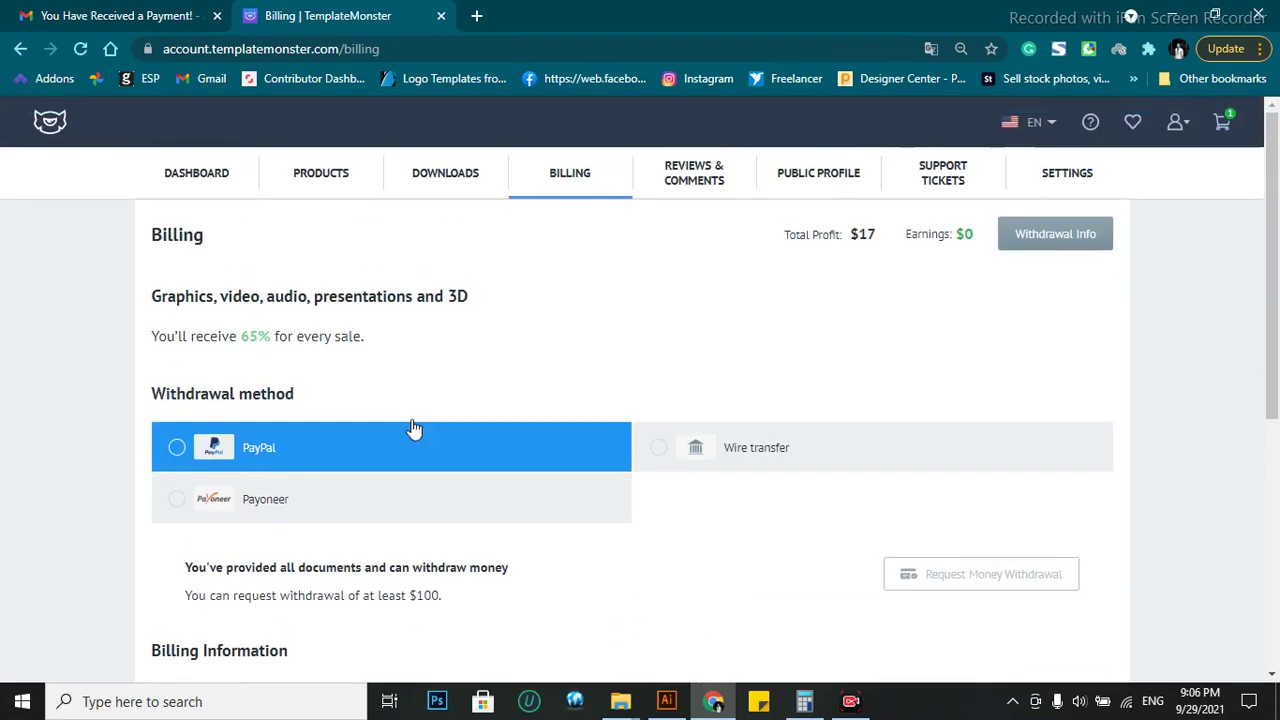
scroll(406, 403, "down", 1)
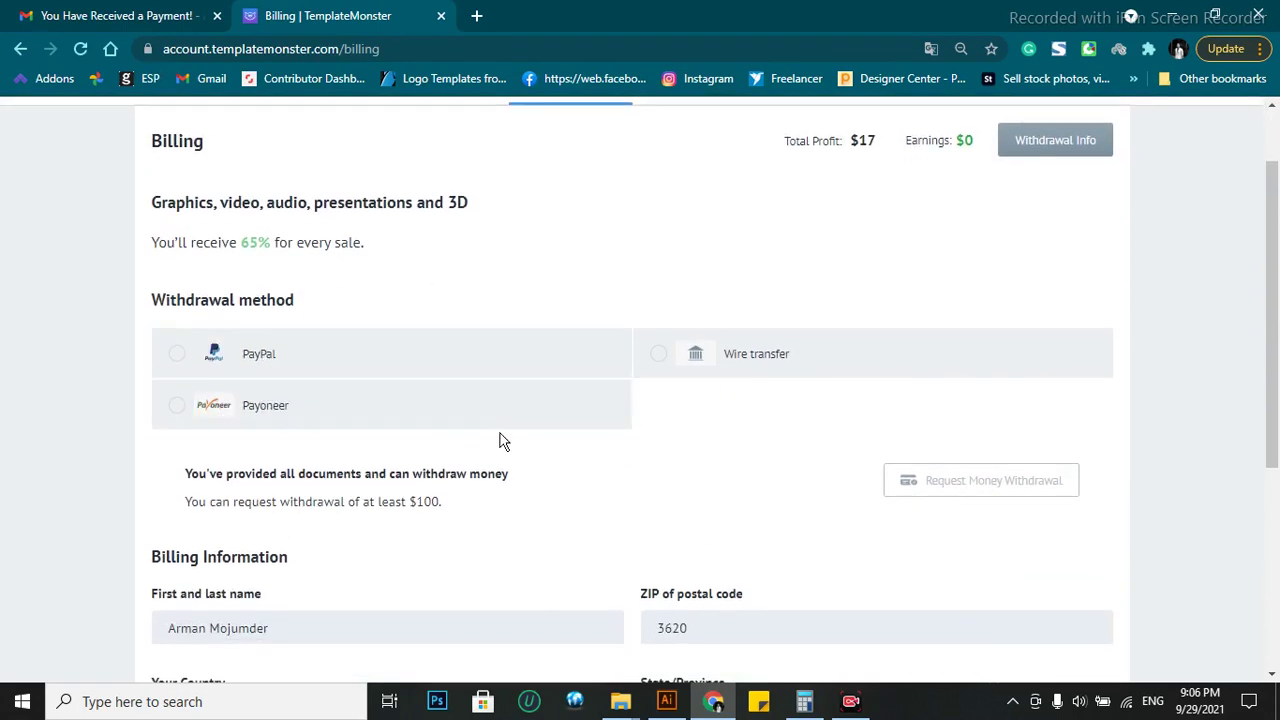
scroll(538, 455, "down", 2)
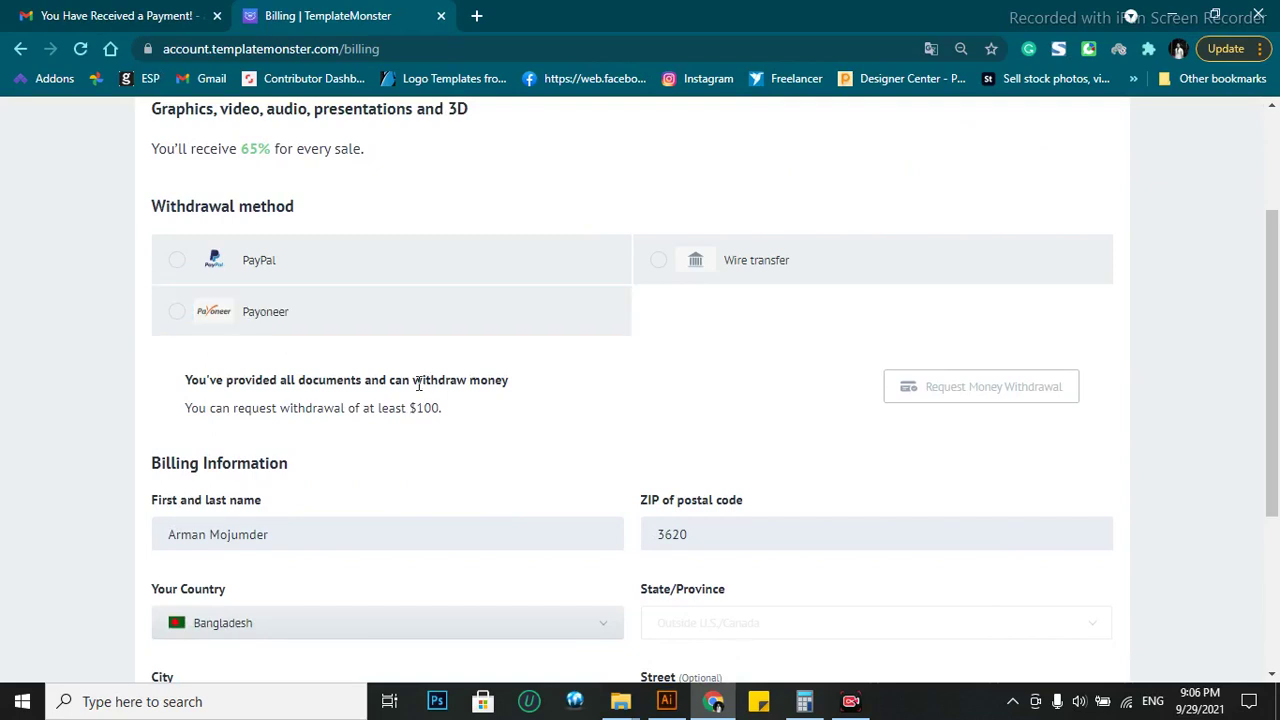
left_click_drag(406, 412, 476, 423)
left_click(580, 400)
left_click_drag(403, 412, 458, 420)
left_click(660, 262)
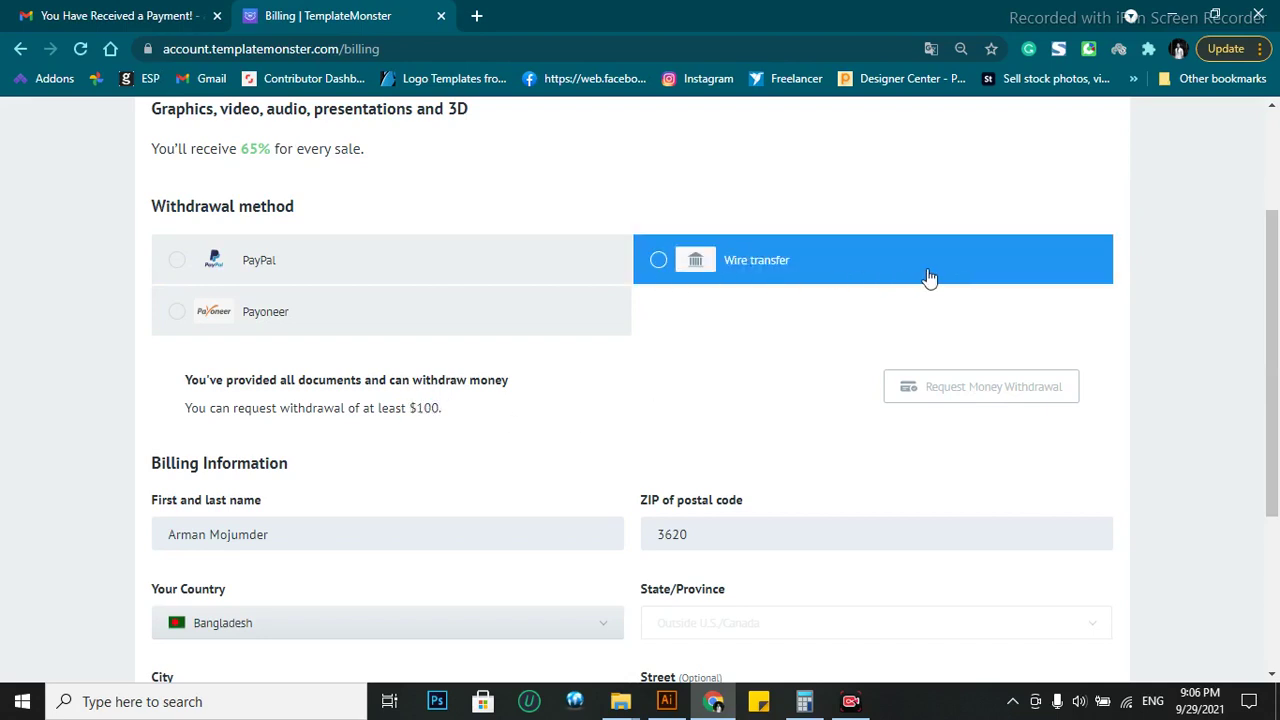
scroll(796, 289, "down", 2)
scroll(795, 285, "up", 2)
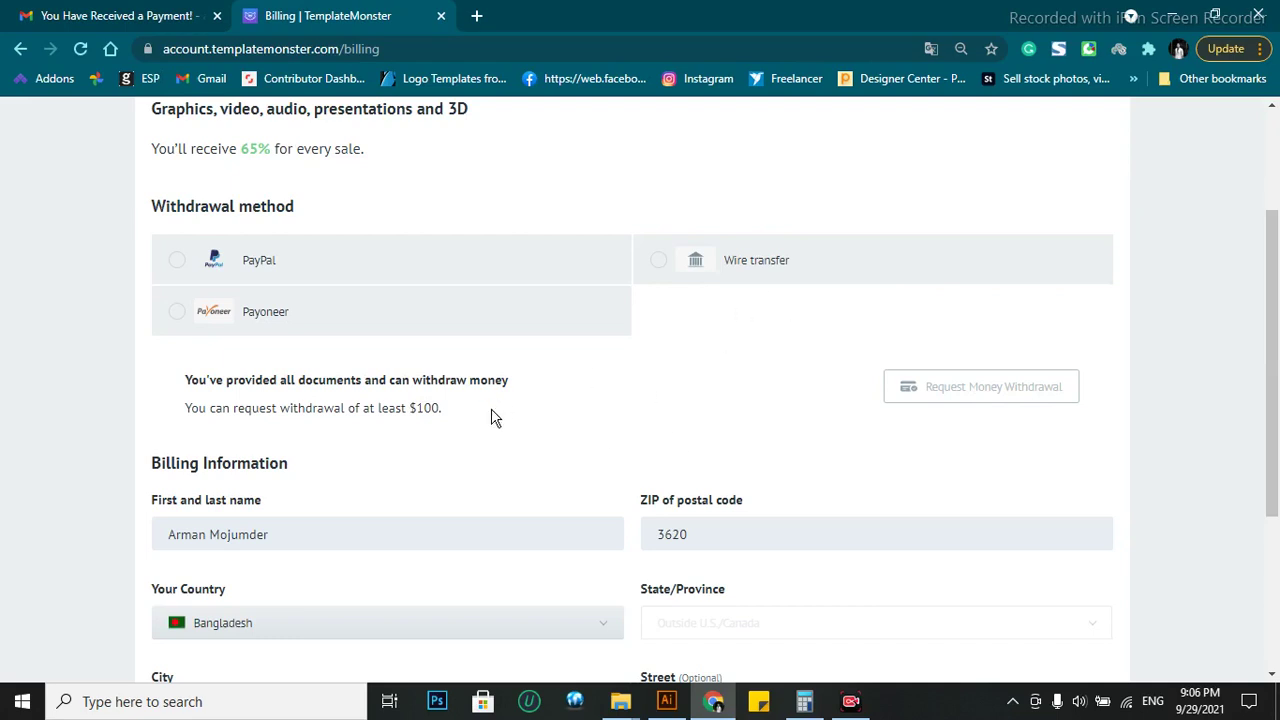
scroll(800, 324, "up", 2)
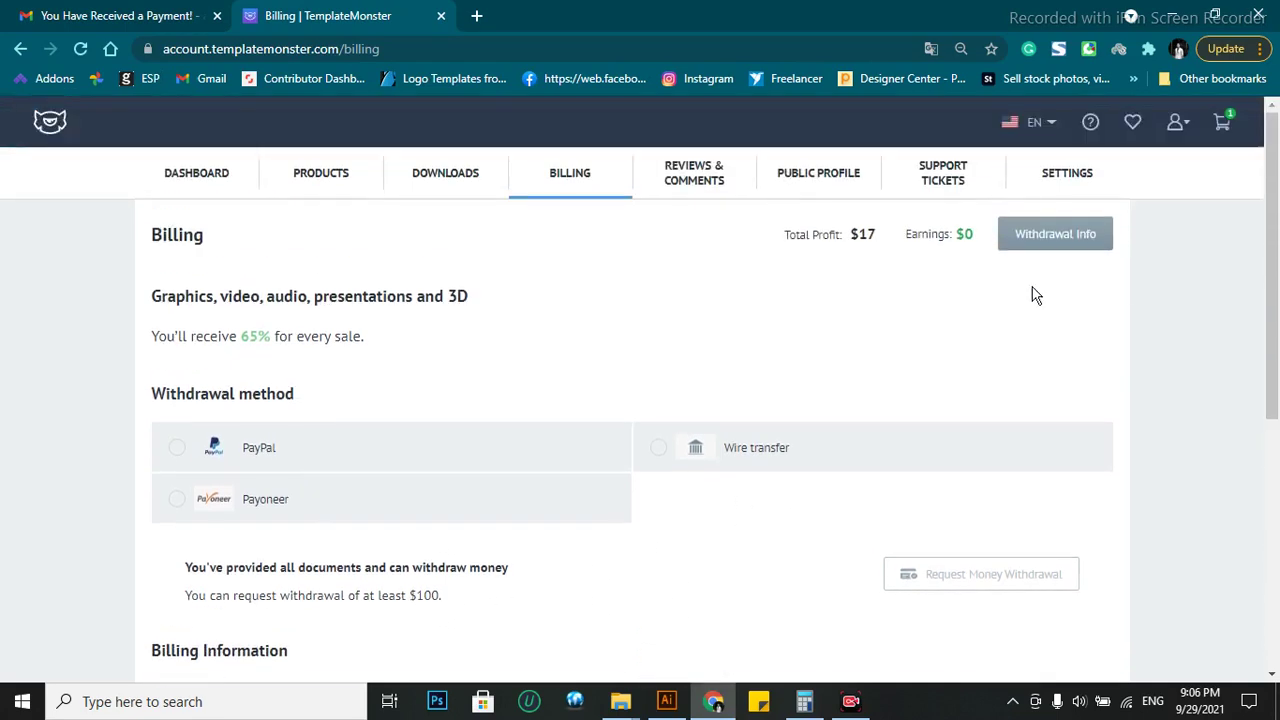
double_click(950, 233)
left_click_drag(956, 233, 966, 238)
scroll(700, 380, "down", 2)
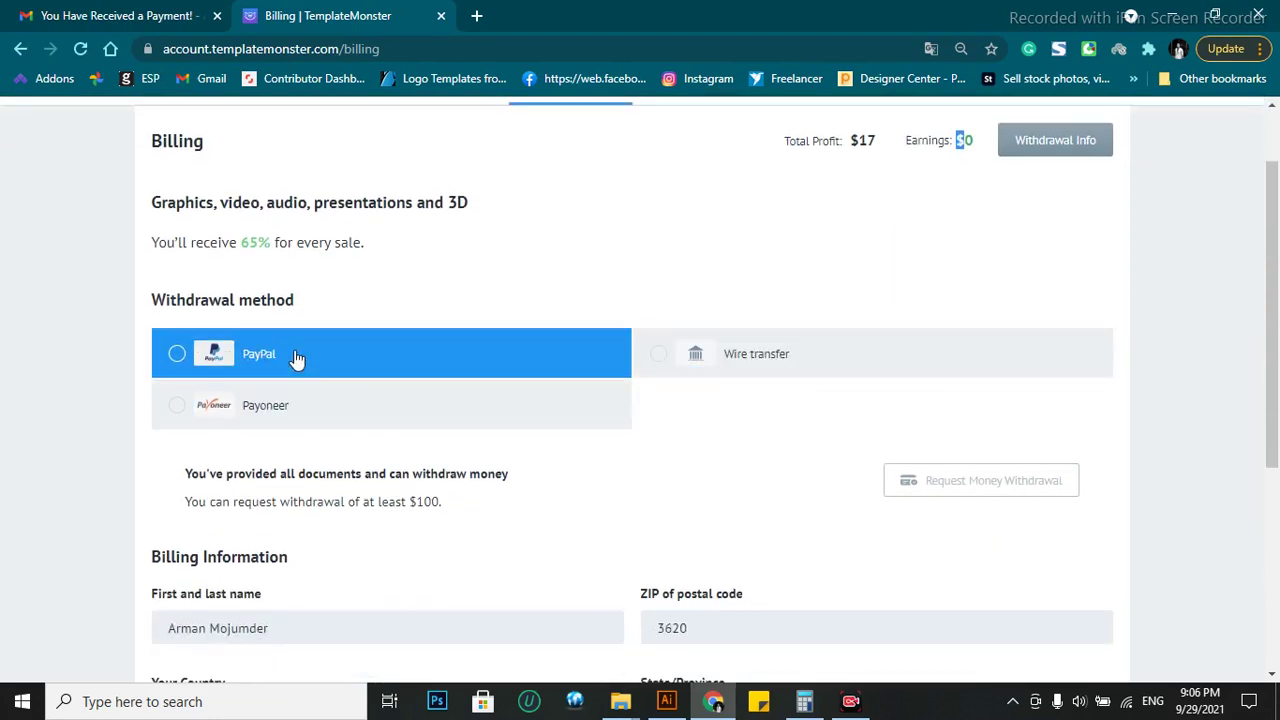
scroll(400, 365, "down", 2)
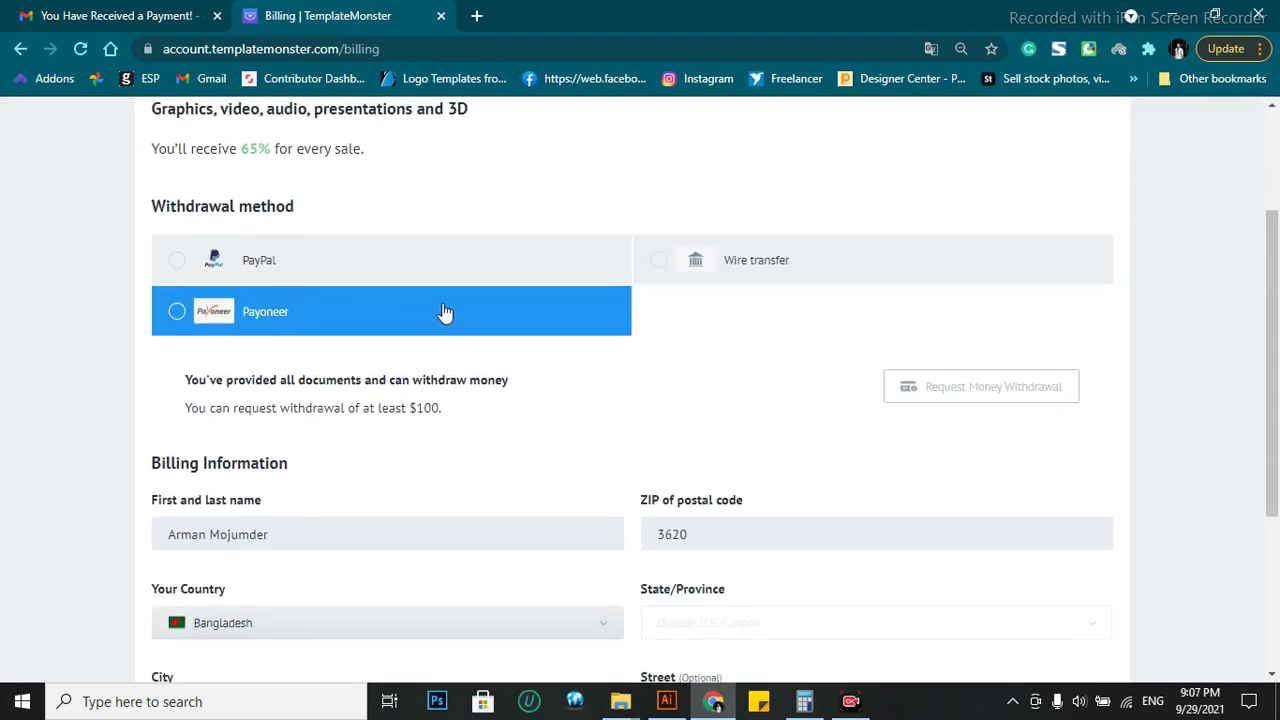
Select Payoneer as the withdrawal method after briefly trying PayPal.
left_click(443, 314)
left_click(425, 272)
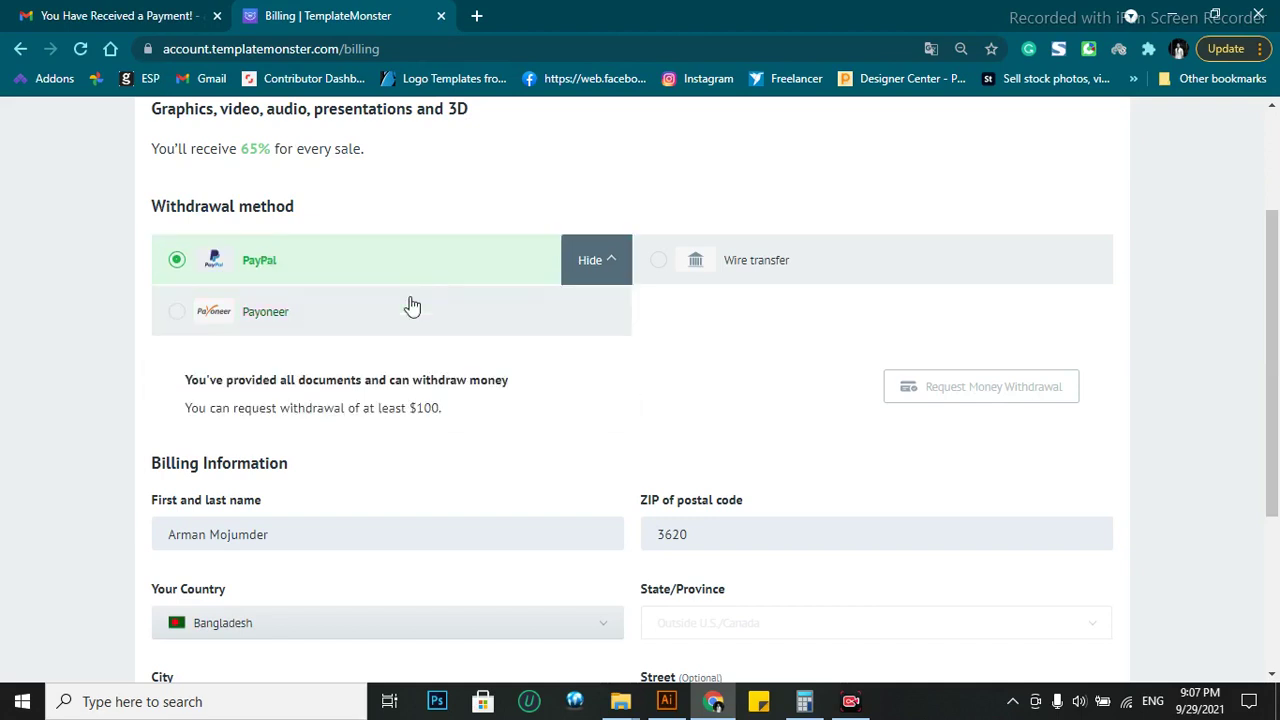
left_click(460, 370)
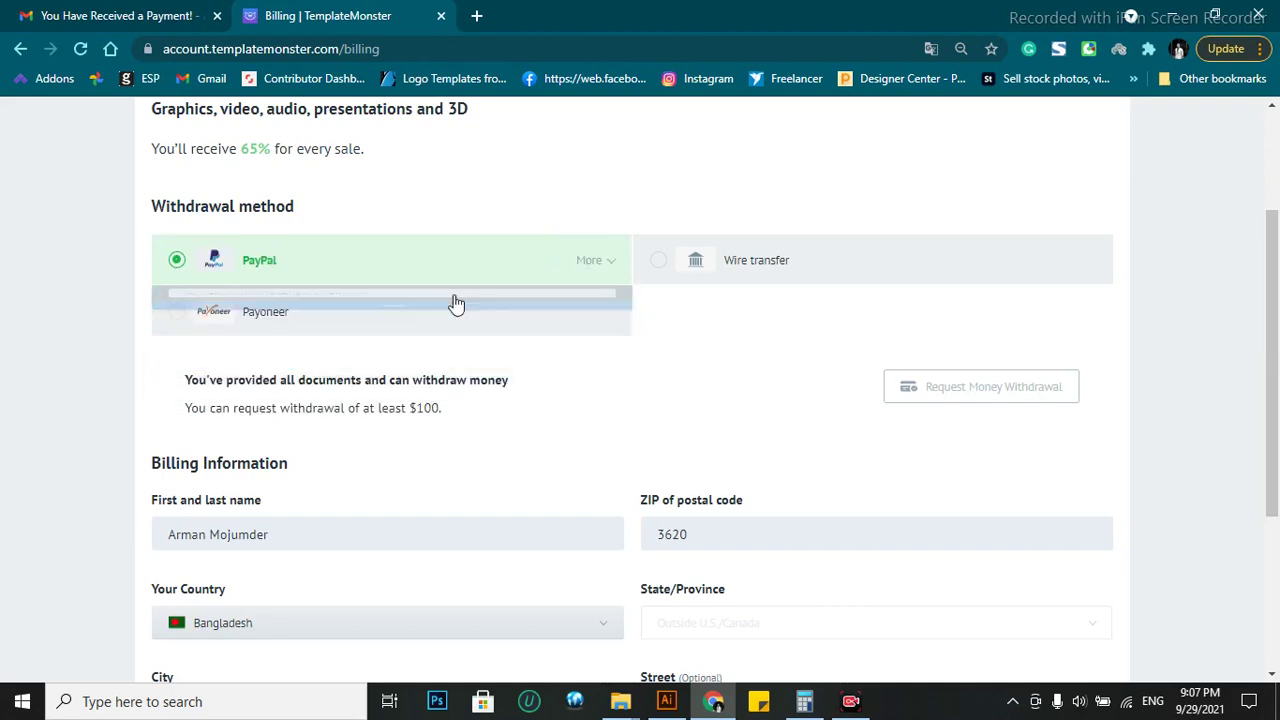
left_click(449, 330)
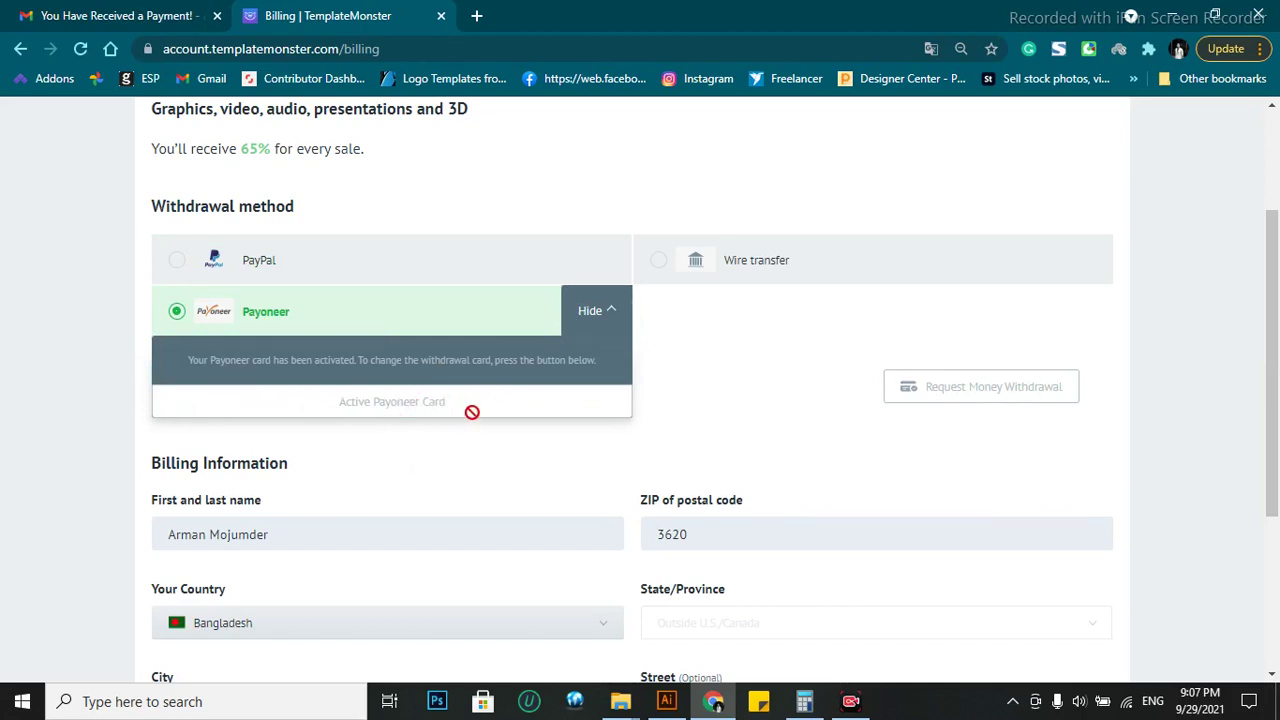
Collapse and re-expand Payoneer's activated card details panel.
left_click(384, 334)
left_click(383, 322)
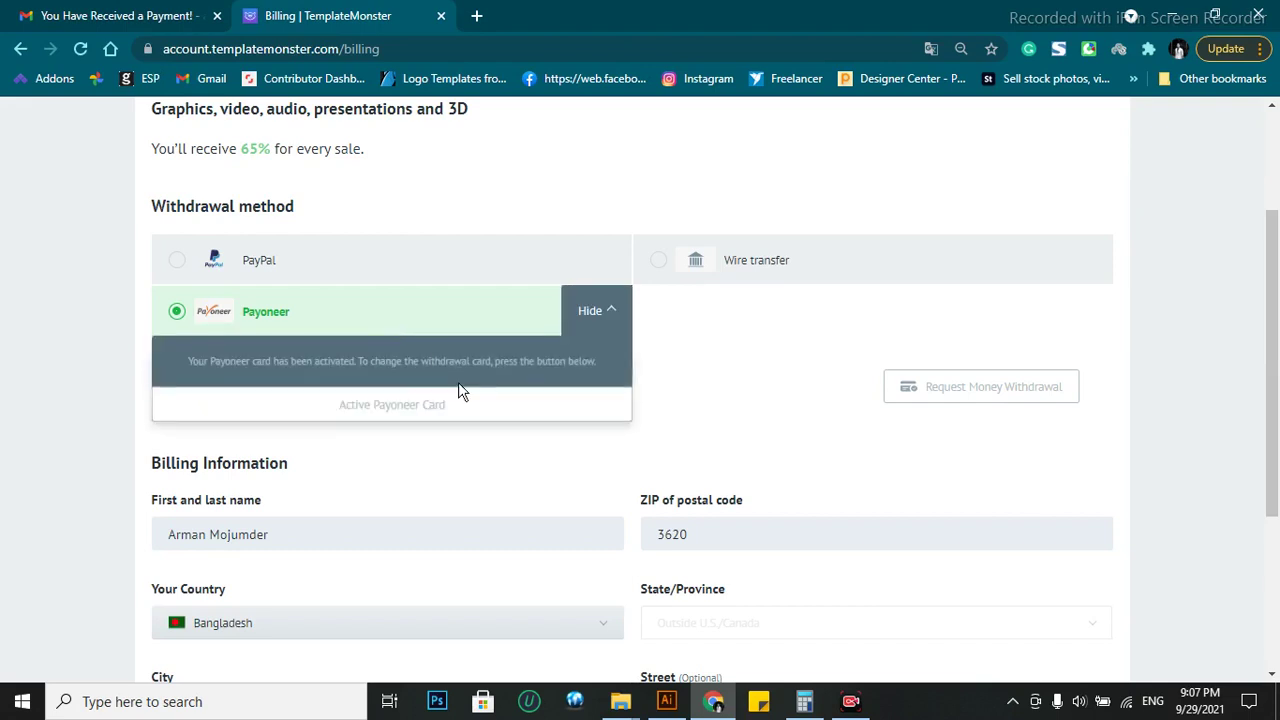
left_click(178, 312)
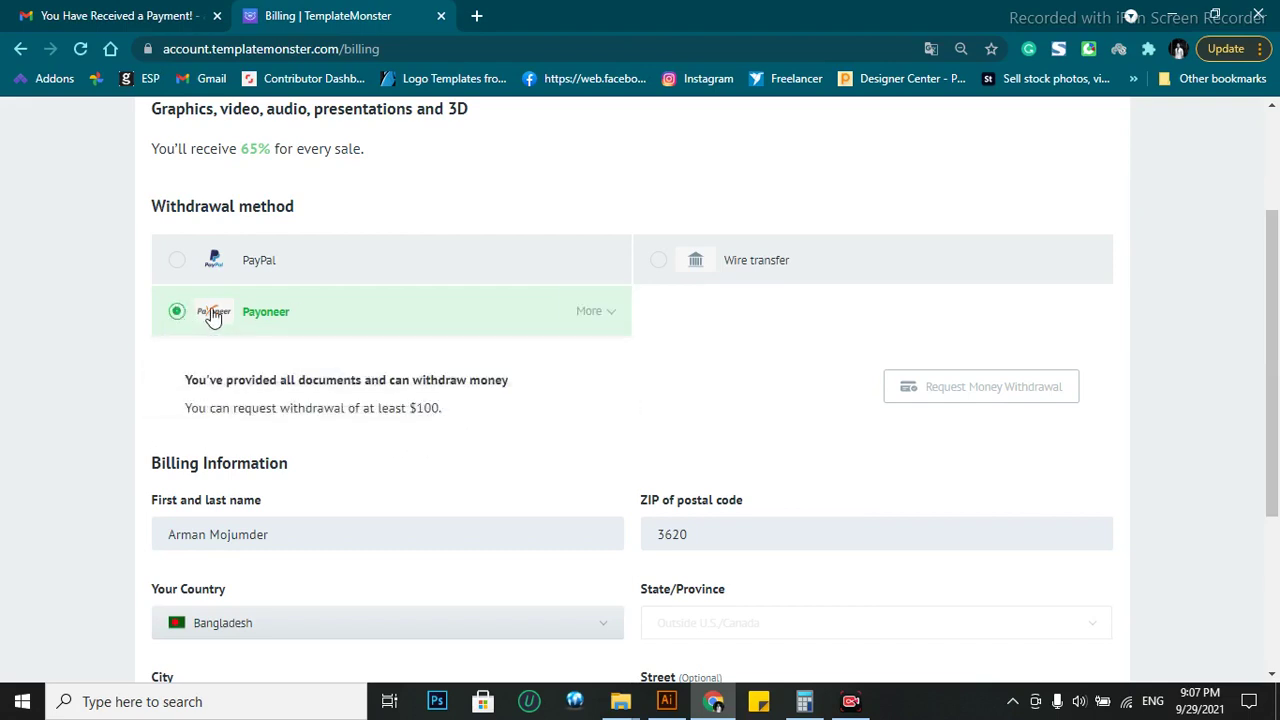
left_click(336, 314)
Open the Taxpayer Identification Number and Certification form.
scroll(585, 365, "down", 2)
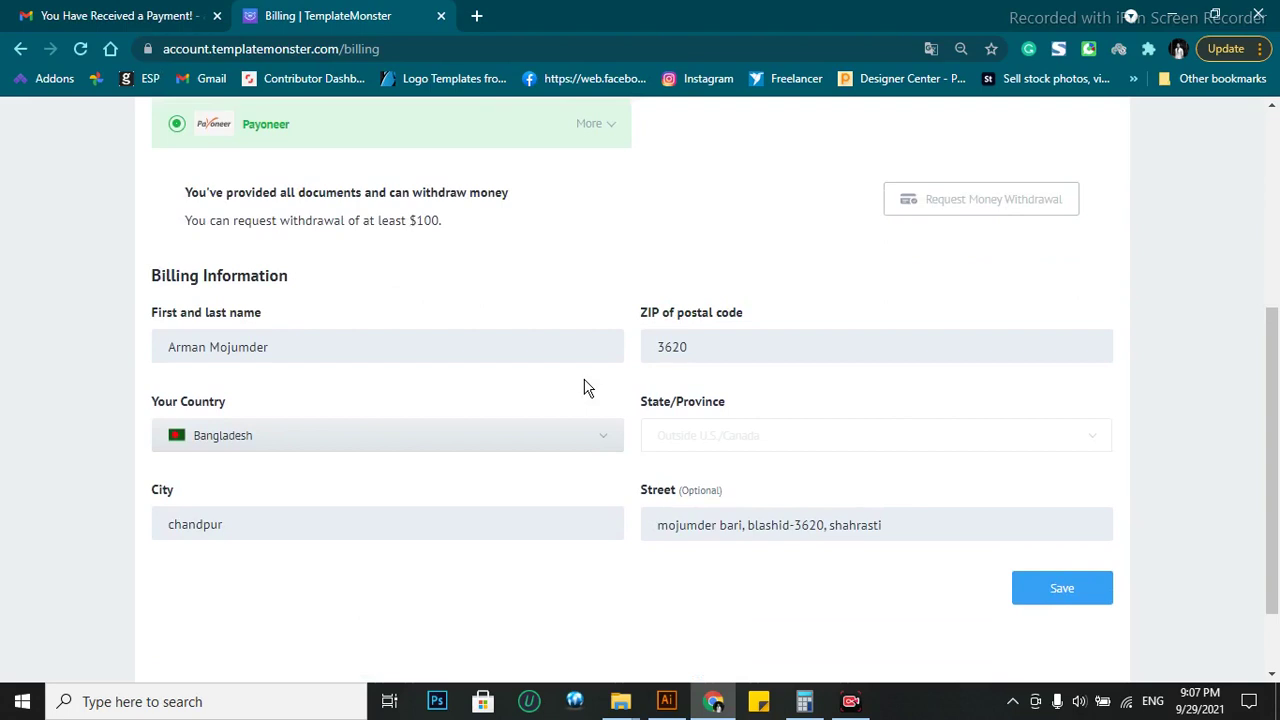
scroll(587, 388, "up", 4)
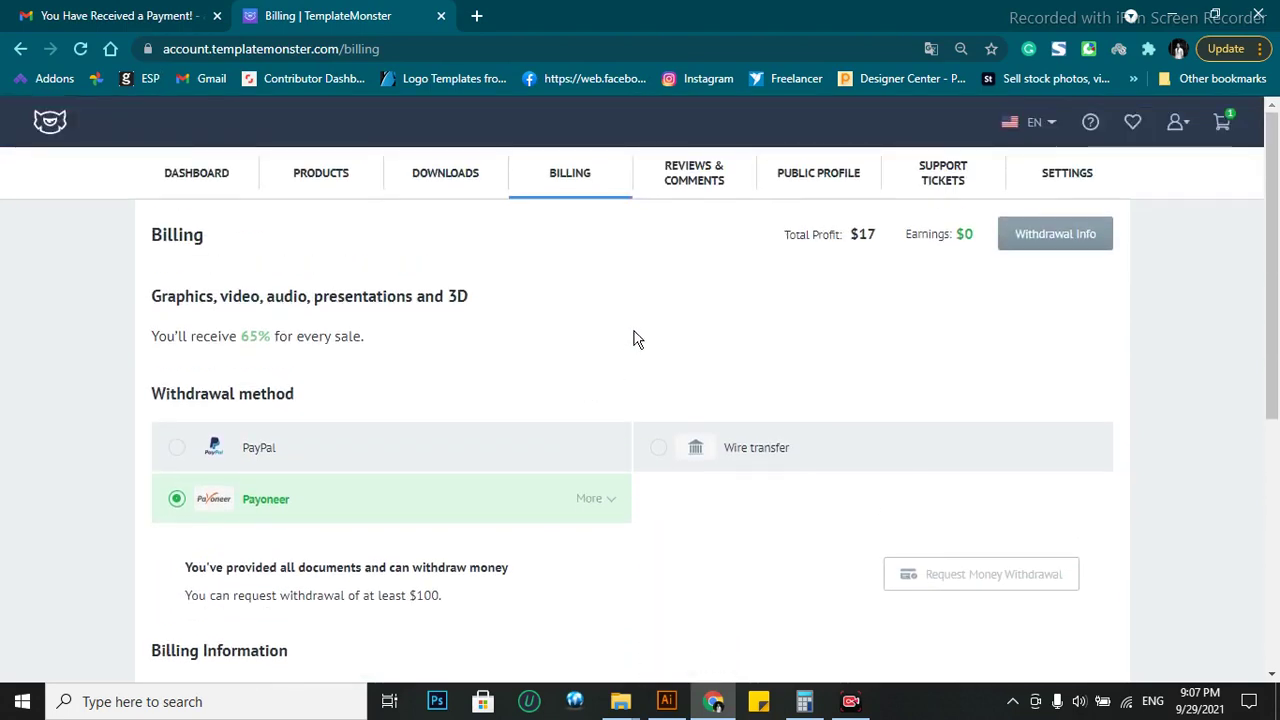
left_click(1036, 245)
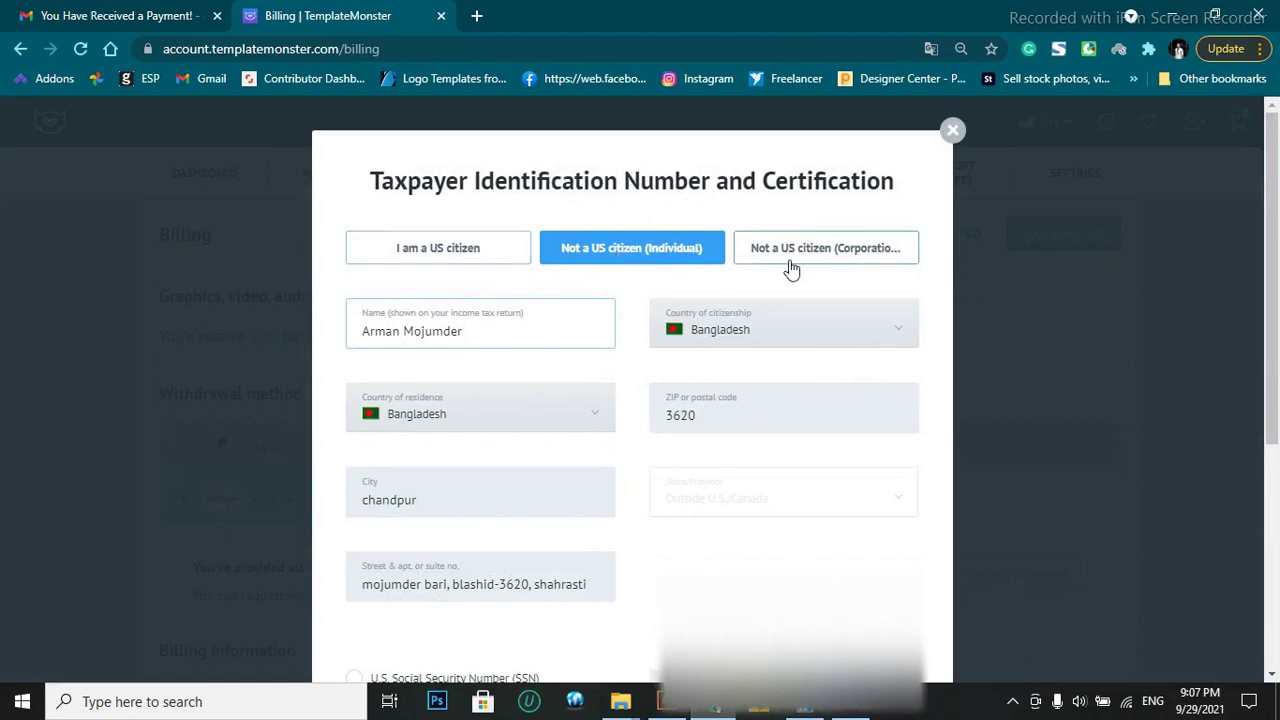
Review the prefilled street address and foreign tax ID number in the tax form.
scroll(540, 270, "down", 1)
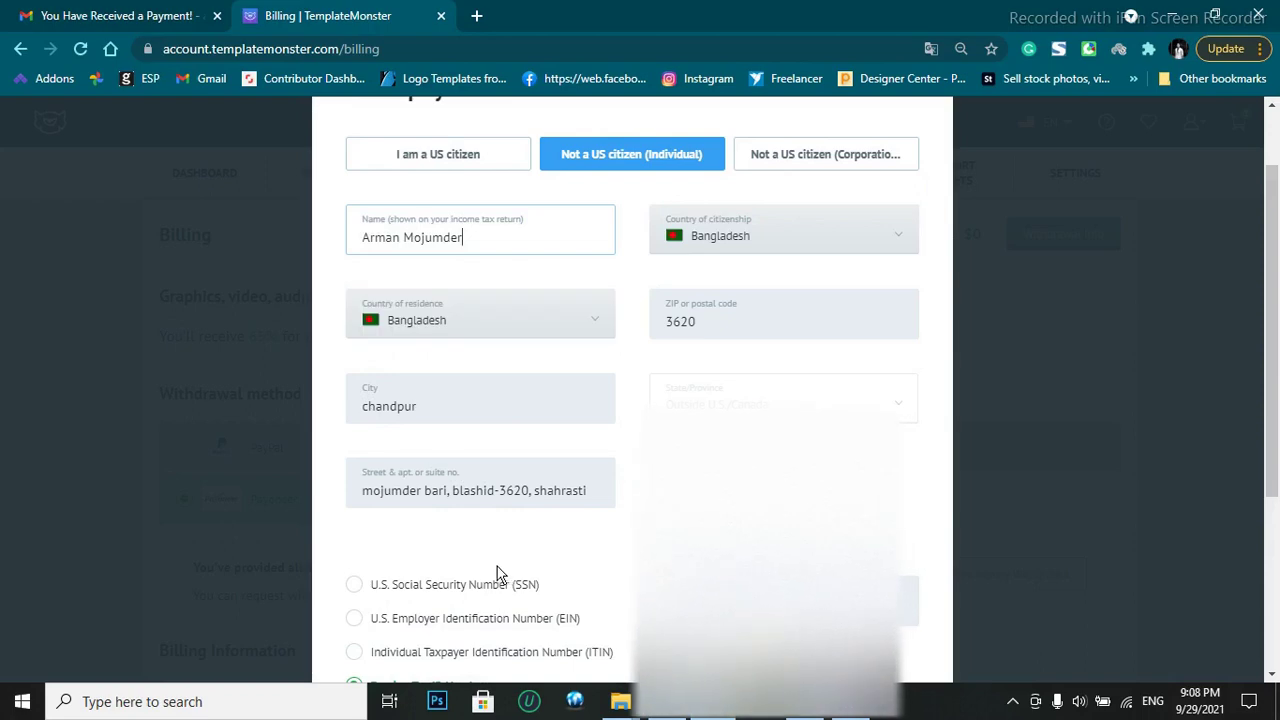
scroll(497, 574, "down", 4)
scroll(492, 526, "up", 1)
scroll(480, 420, "up", 3)
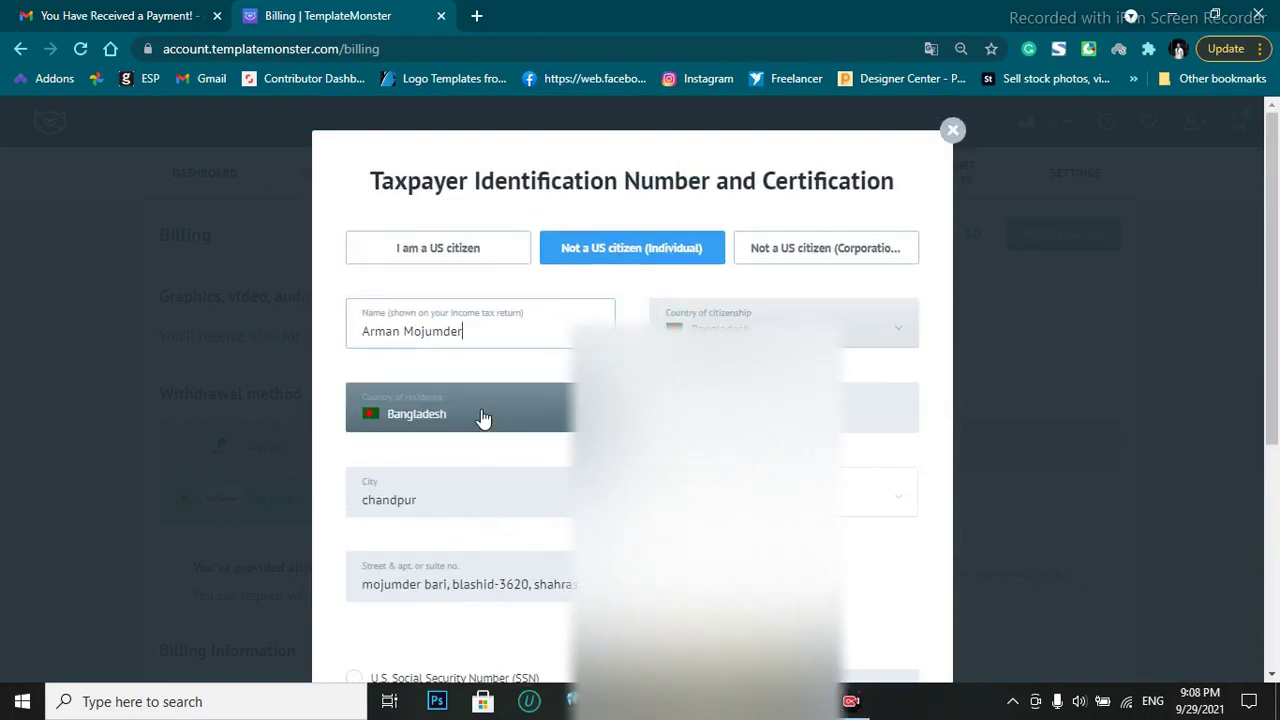
scroll(480, 428, "down", 1)
scroll(480, 428, "down", 2)
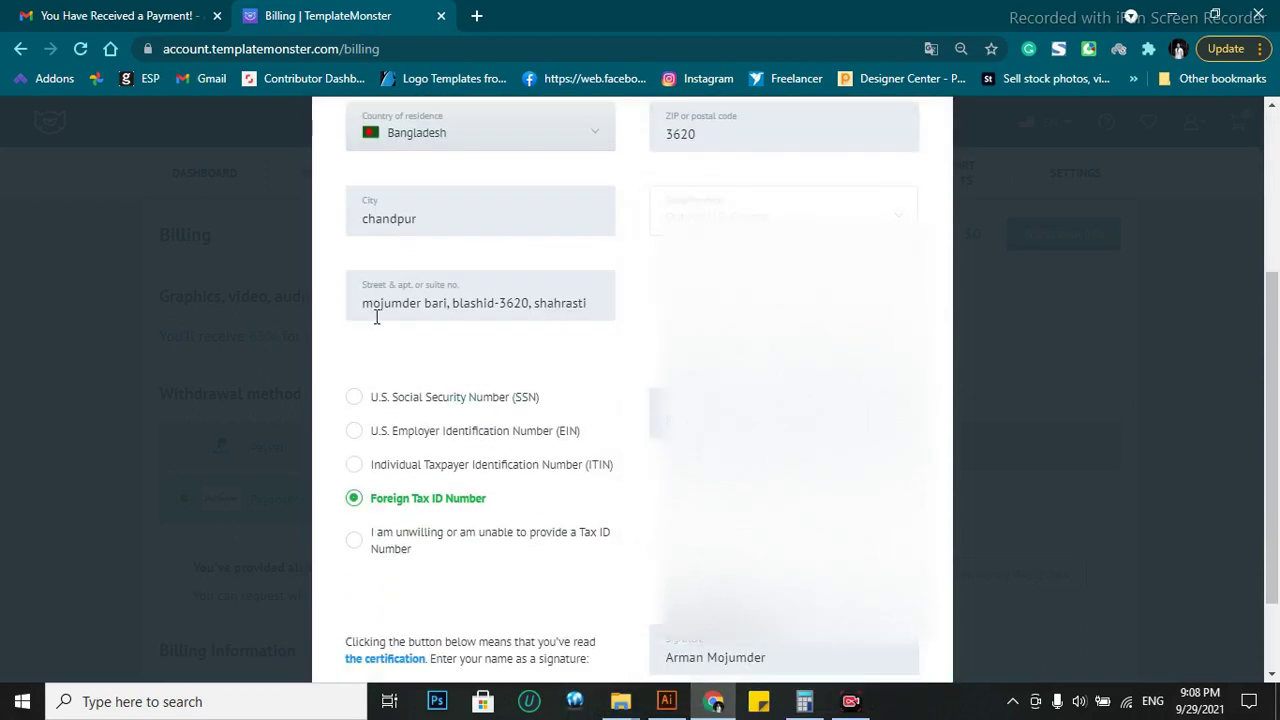
left_click_drag(358, 303, 600, 302)
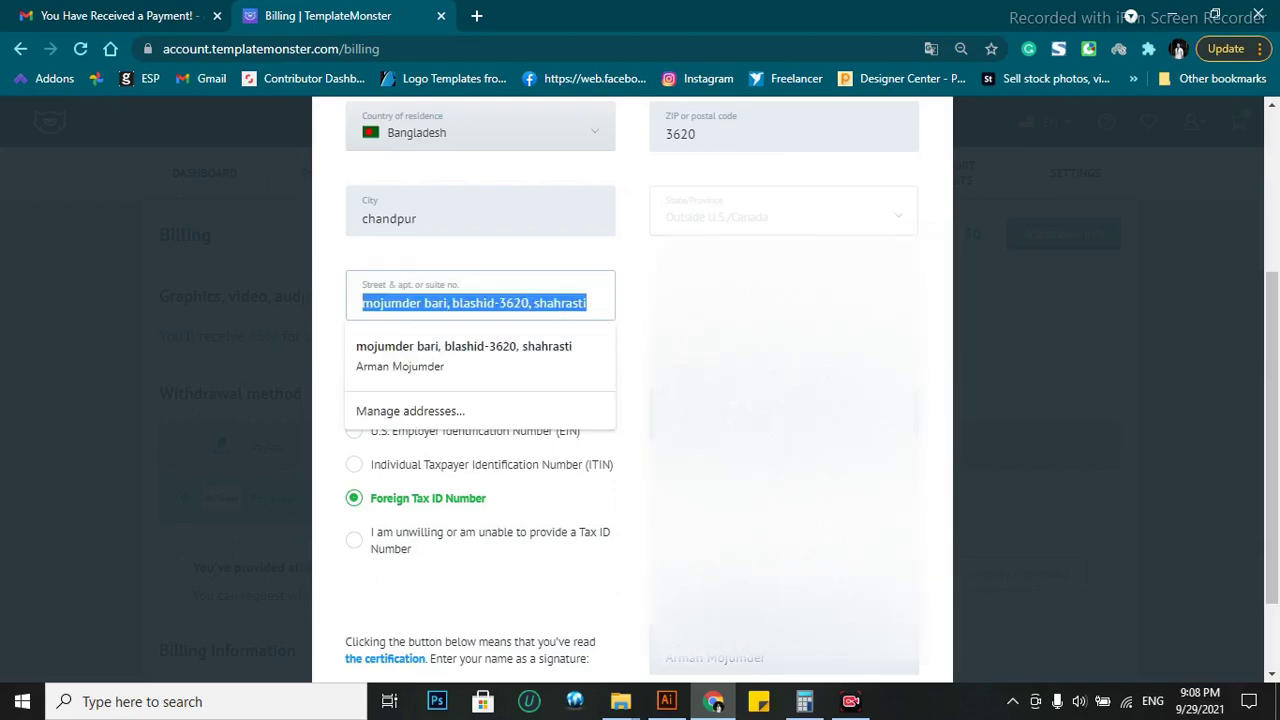
left_click(630, 312)
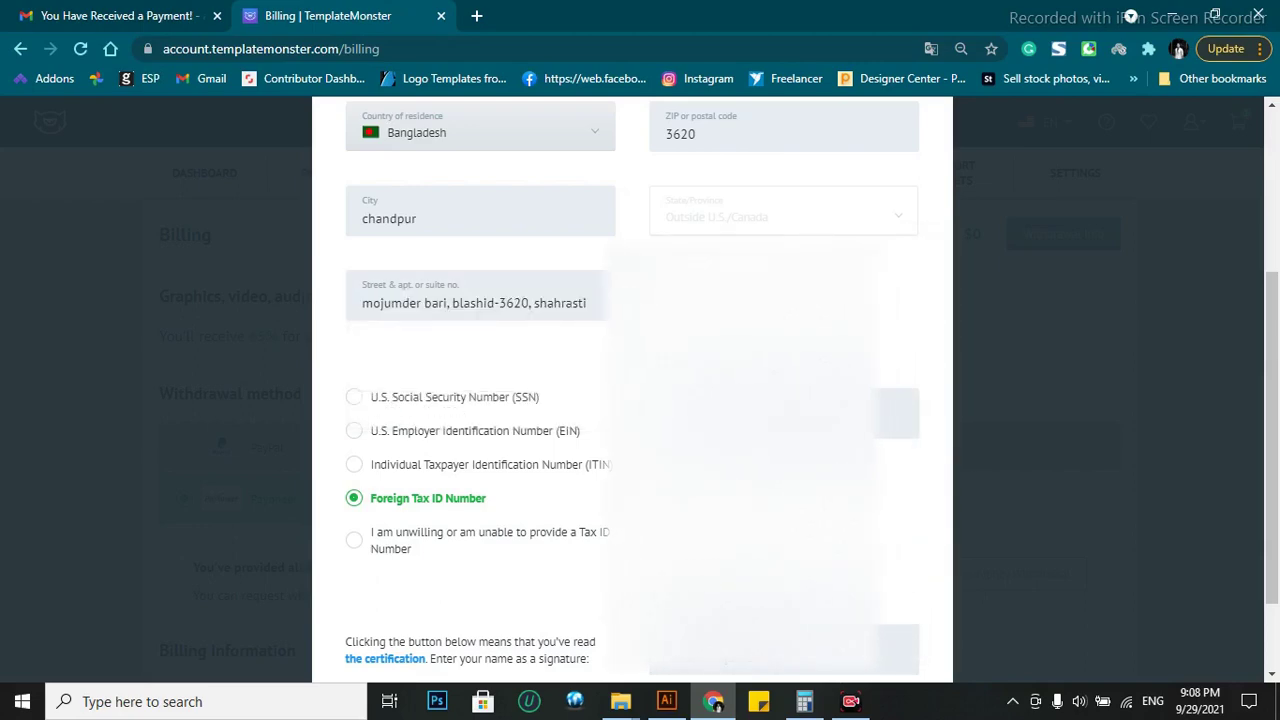
scroll(630, 400, "down", 1)
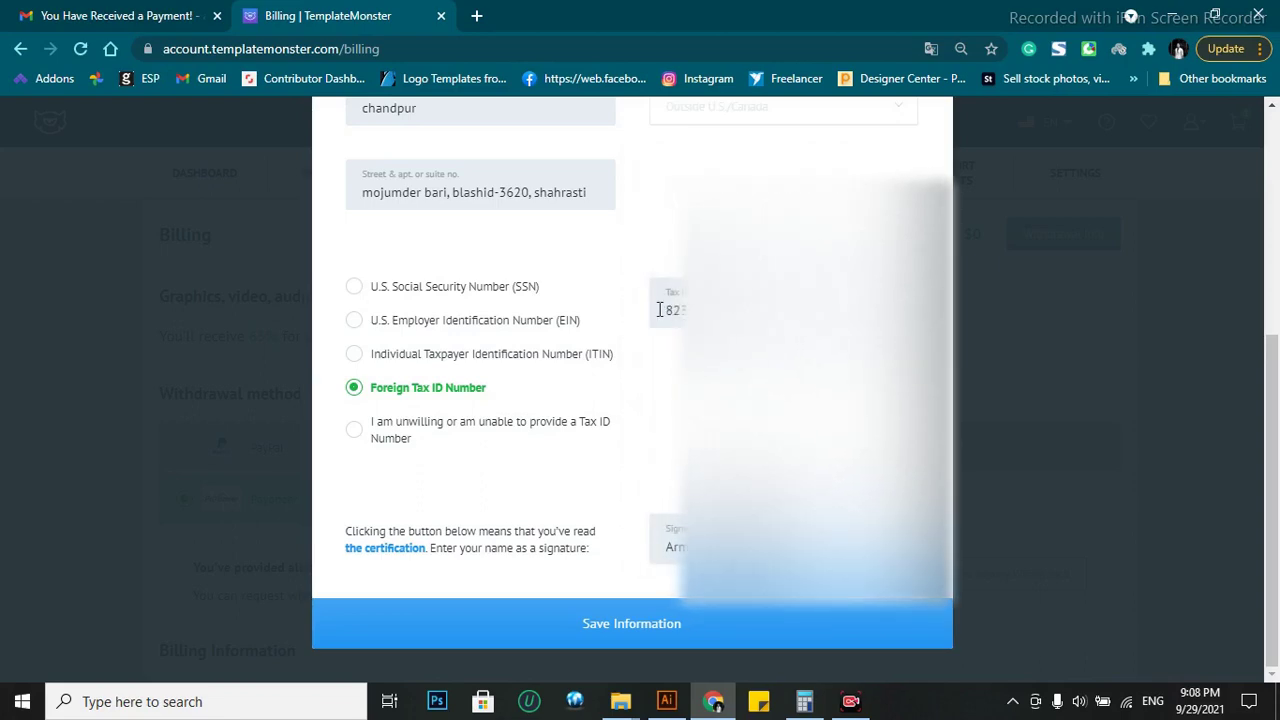
double_click(659, 310)
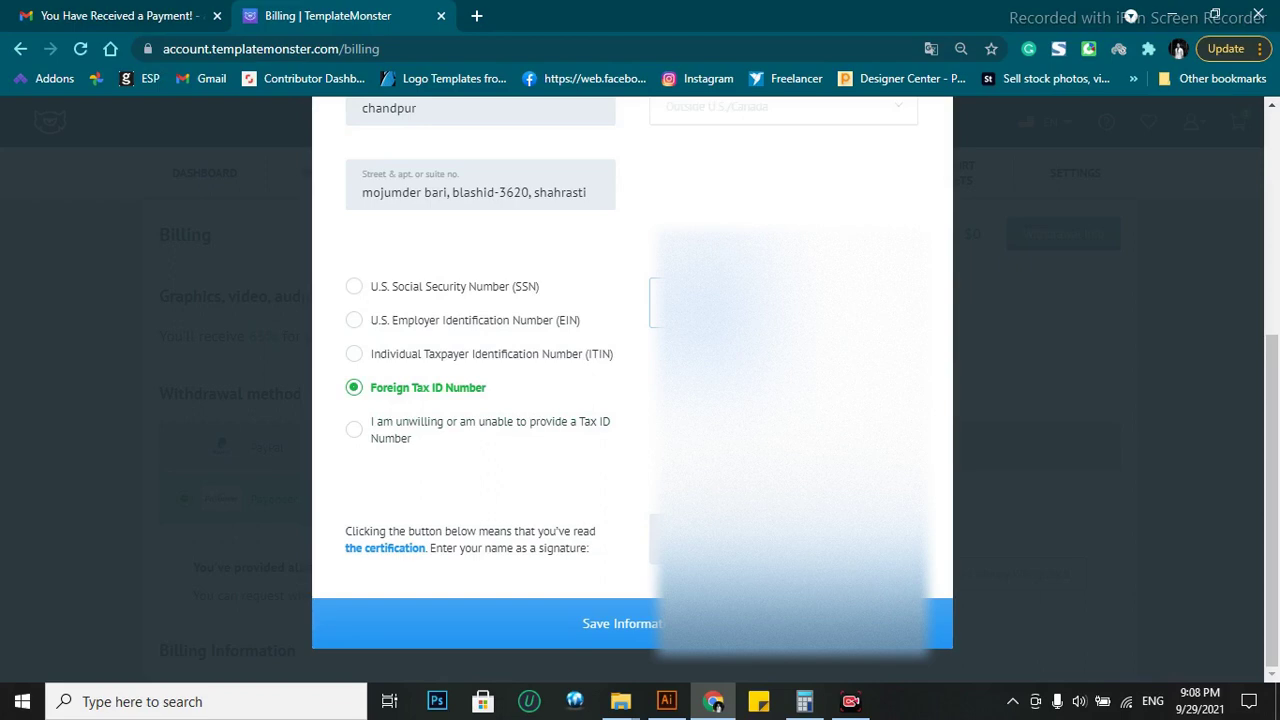
Read the full certification text, then close the tax form to return to Billing.
scroll(531, 543, "up", 4)
scroll(531, 543, "down", 1)
scroll(531, 543, "down", 3)
left_click(402, 546)
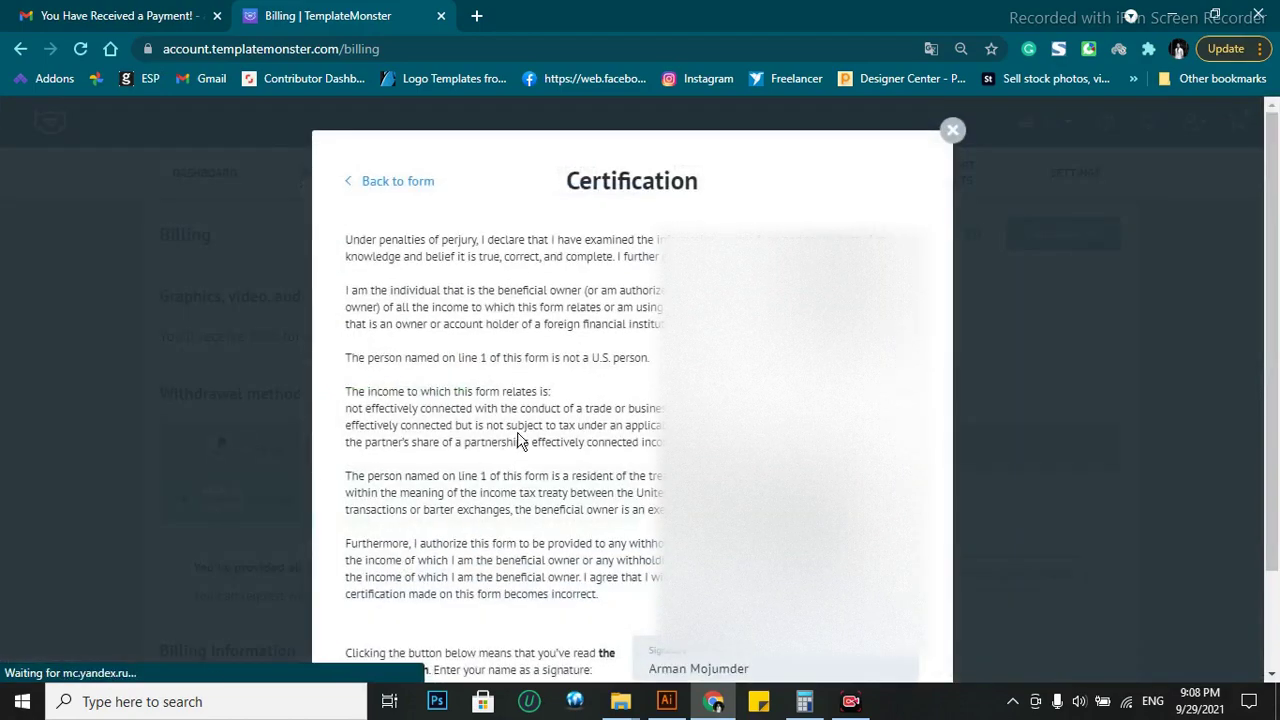
scroll(519, 441, "down", 2)
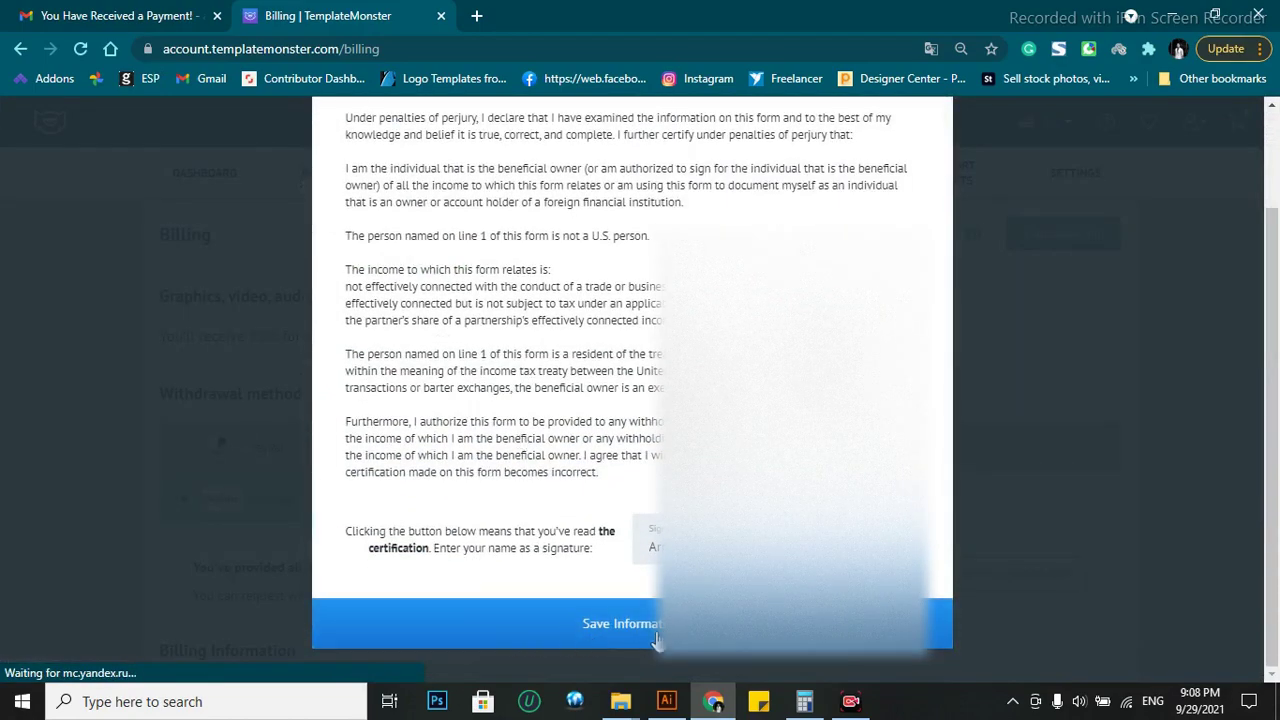
scroll(486, 528, "up", 2)
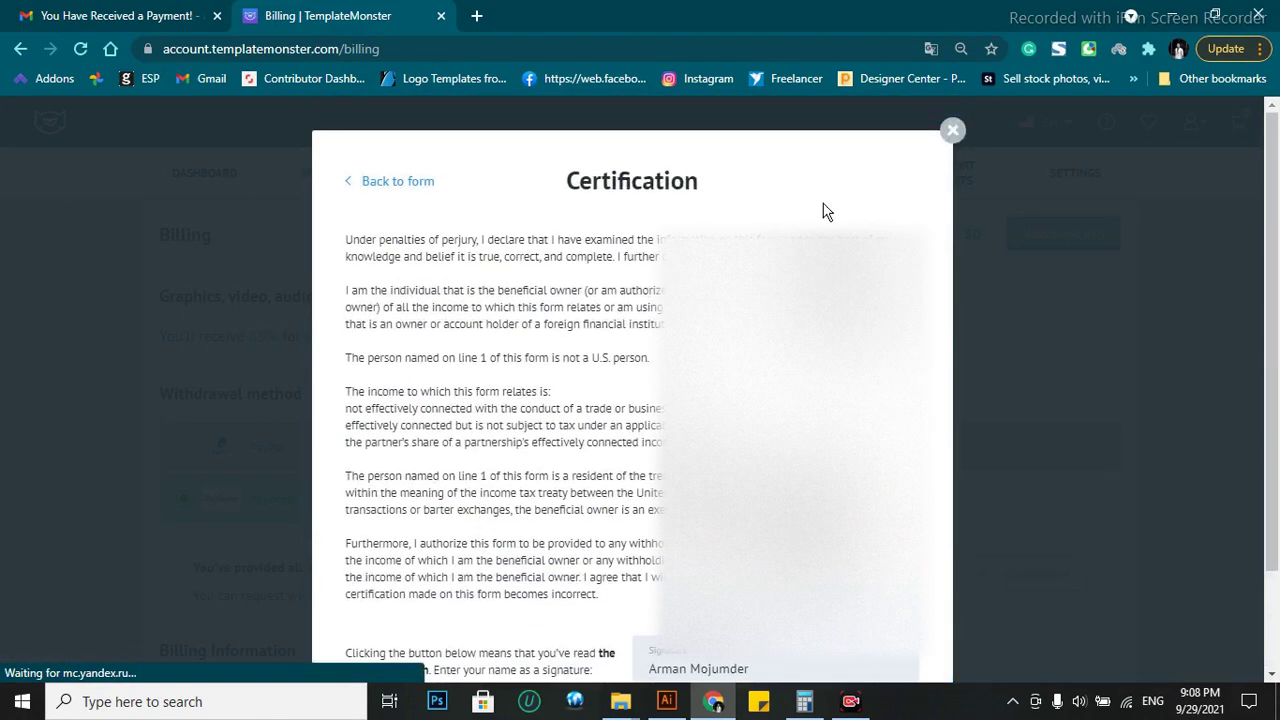
left_click(951, 131)
scroll(277, 437, "down", 2)
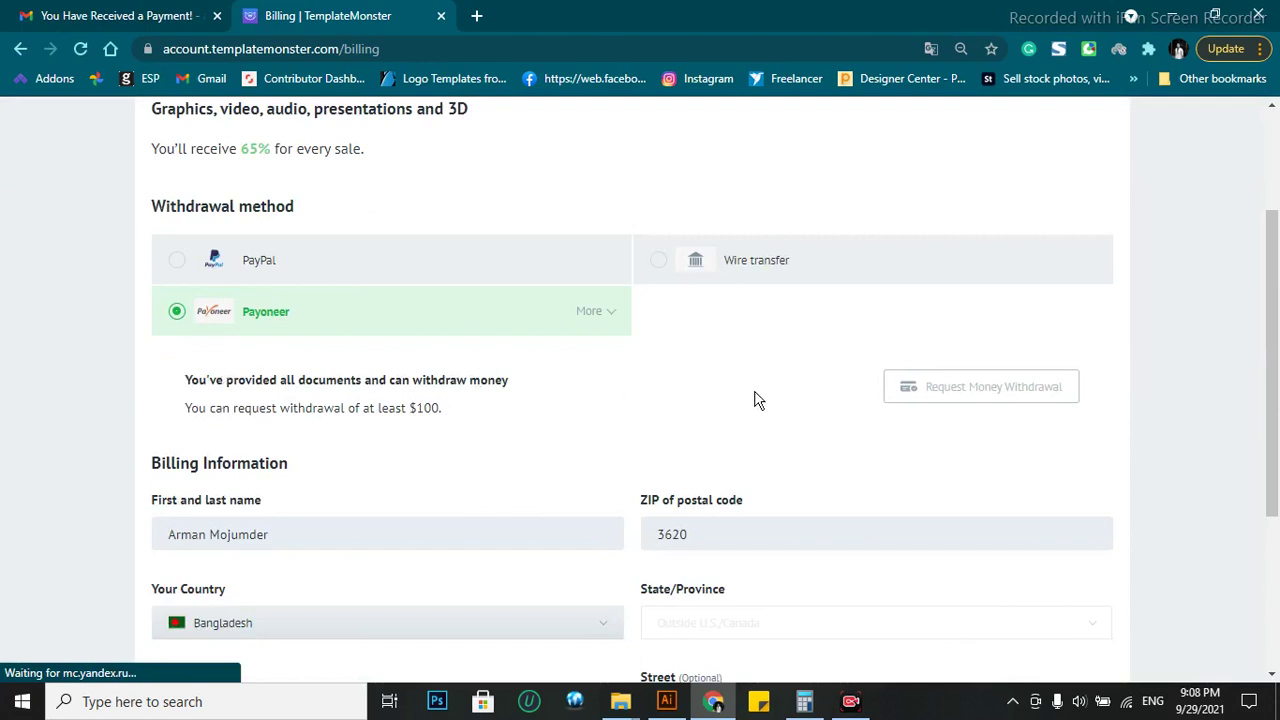
scroll(757, 400, "down", 1)
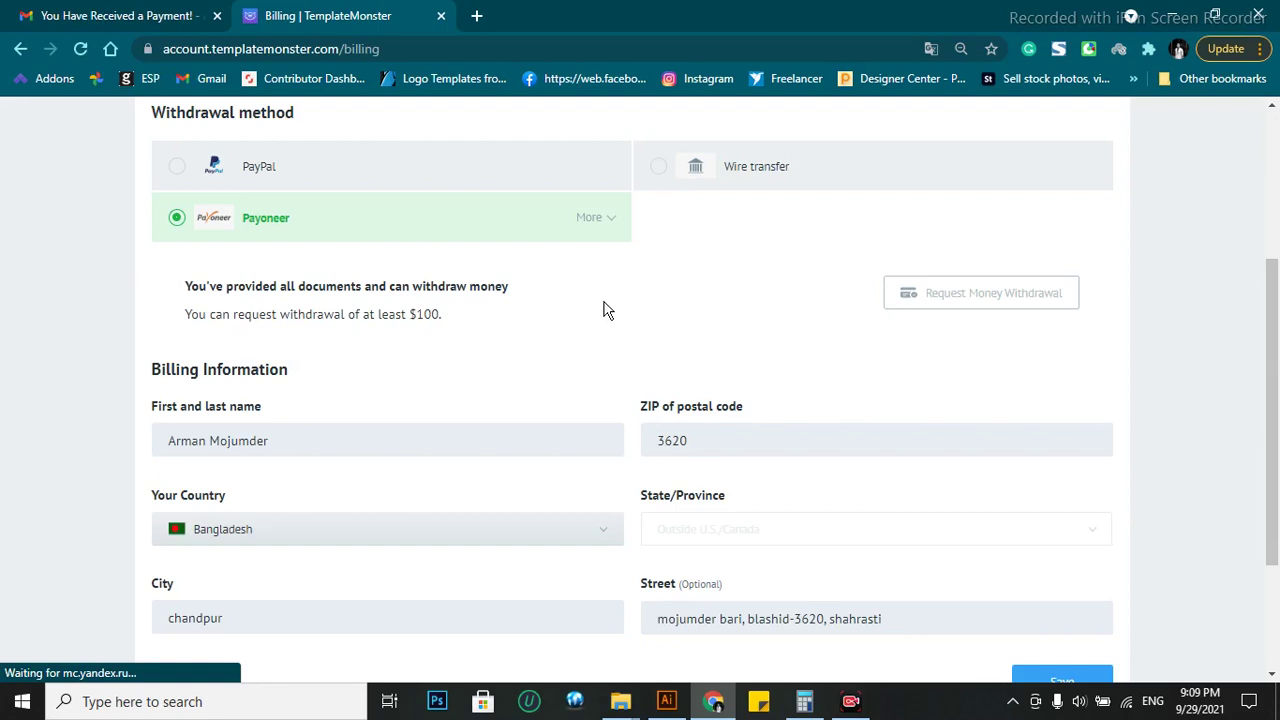
scroll(509, 517, "down", 2)
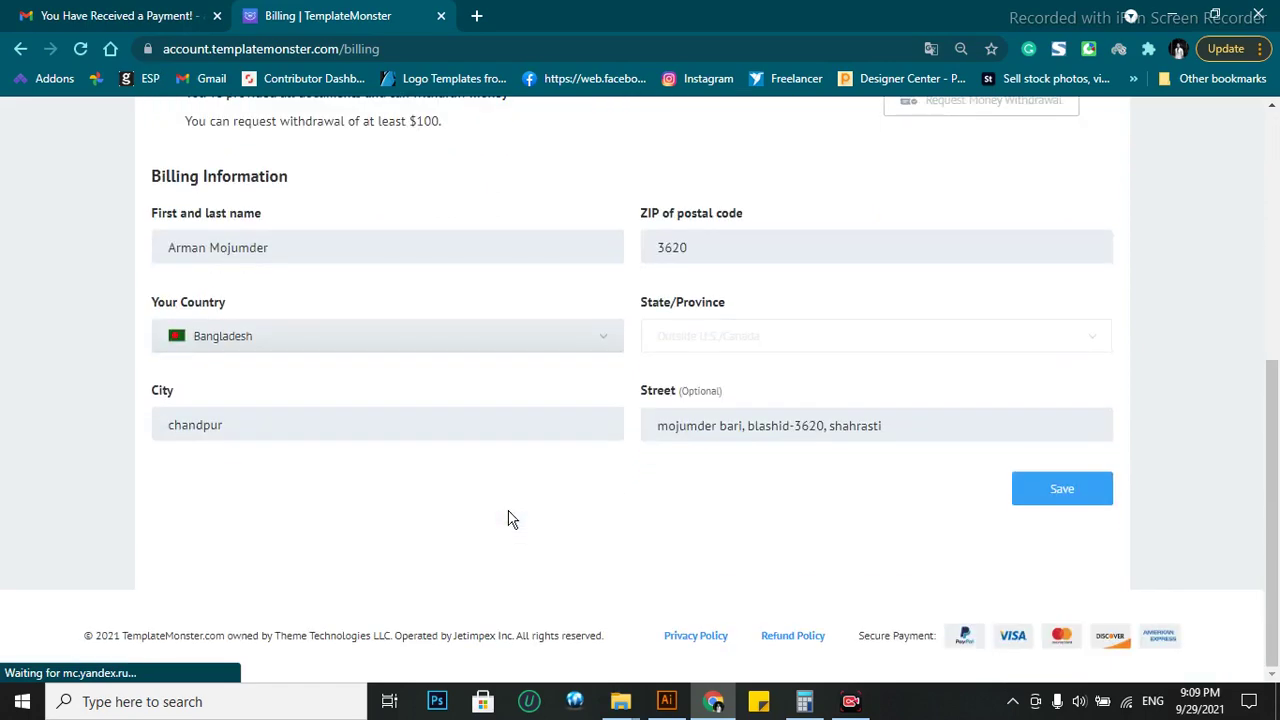
scroll(509, 517, "up", 3)
scroll(508, 518, "up", 1)
scroll(508, 518, "down", 1)
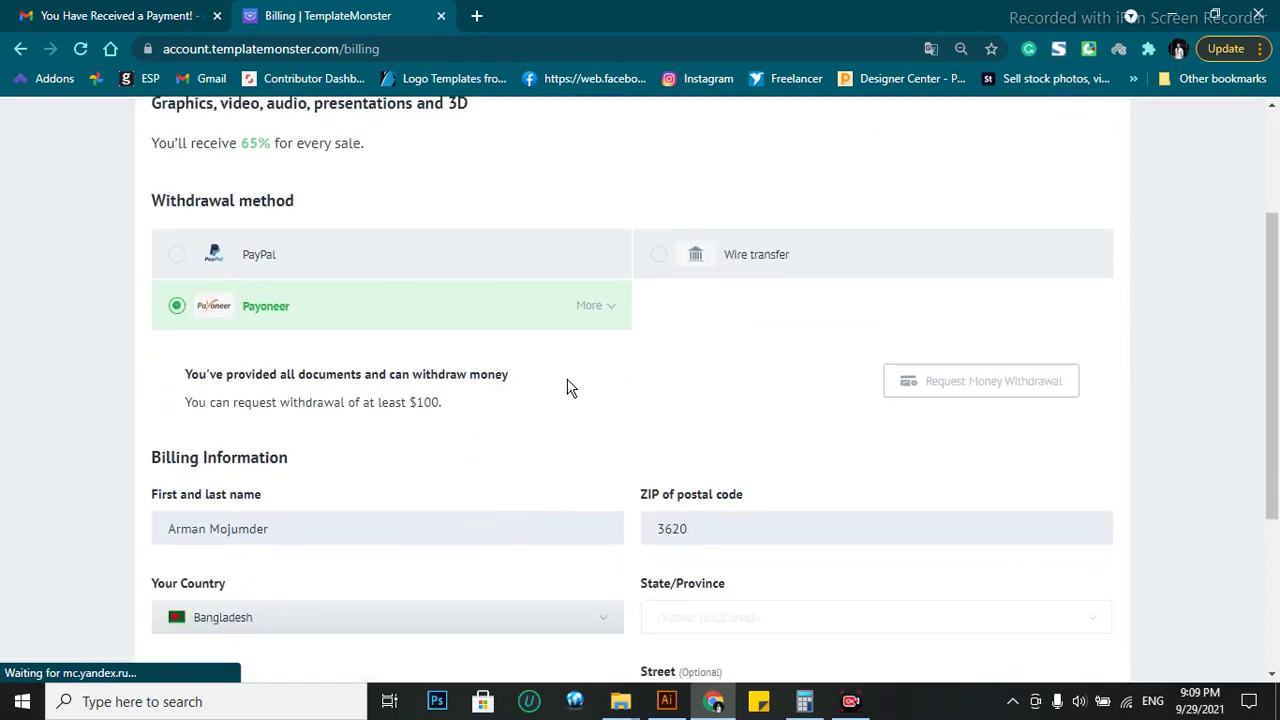
mouse_move(940, 396)
scroll(780, 418, "down", 1)
scroll(737, 414, "up", 1)
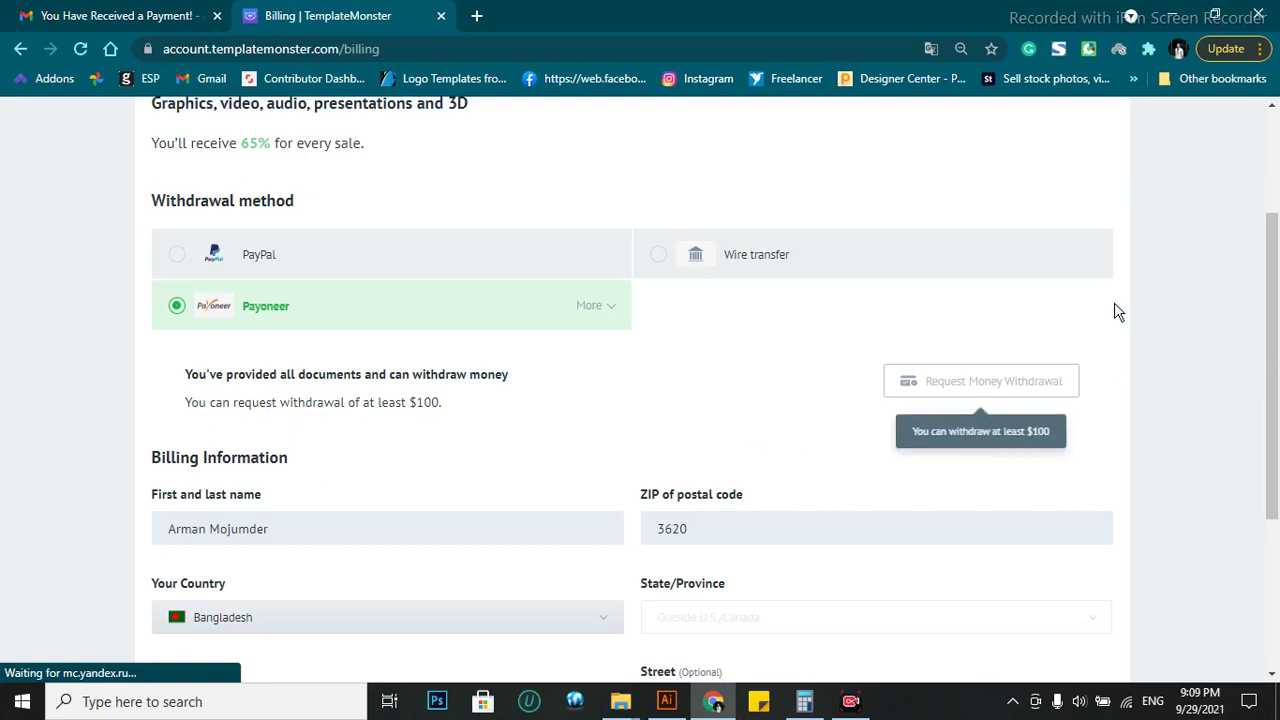
scroll(517, 389, "down", 1)
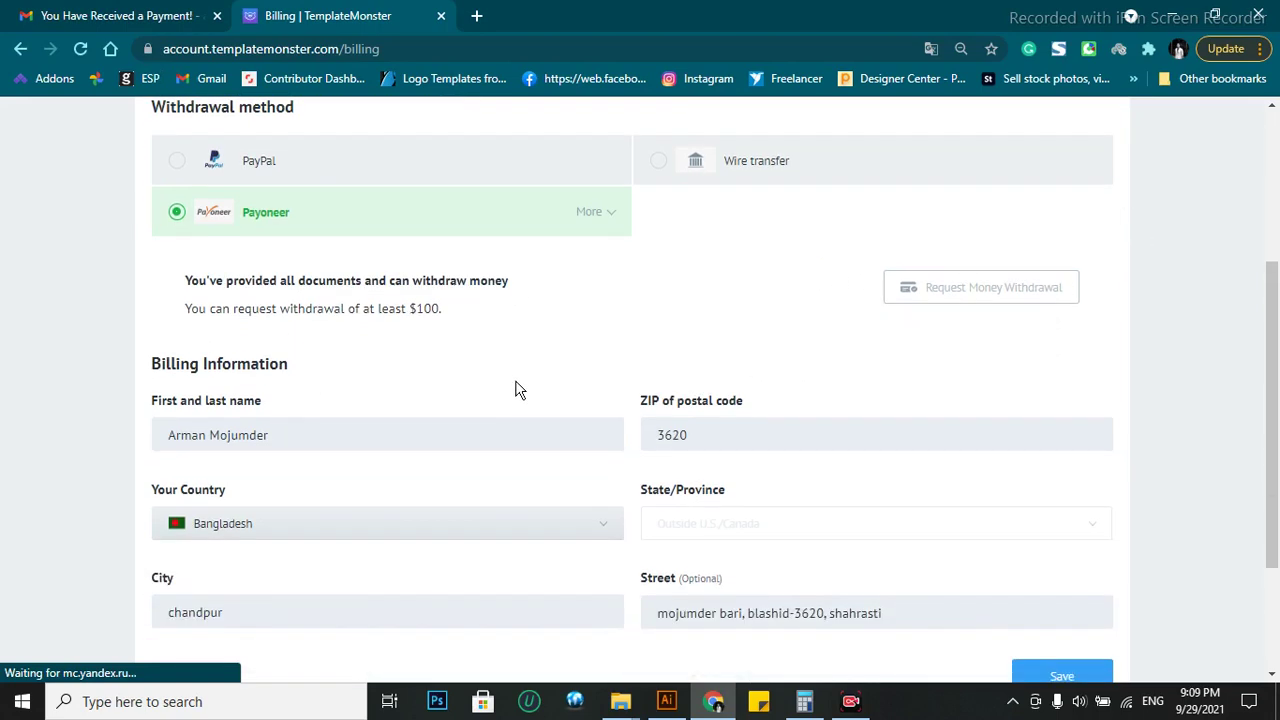
scroll(723, 303, "up", 2)
scroll(723, 303, "up", 1)
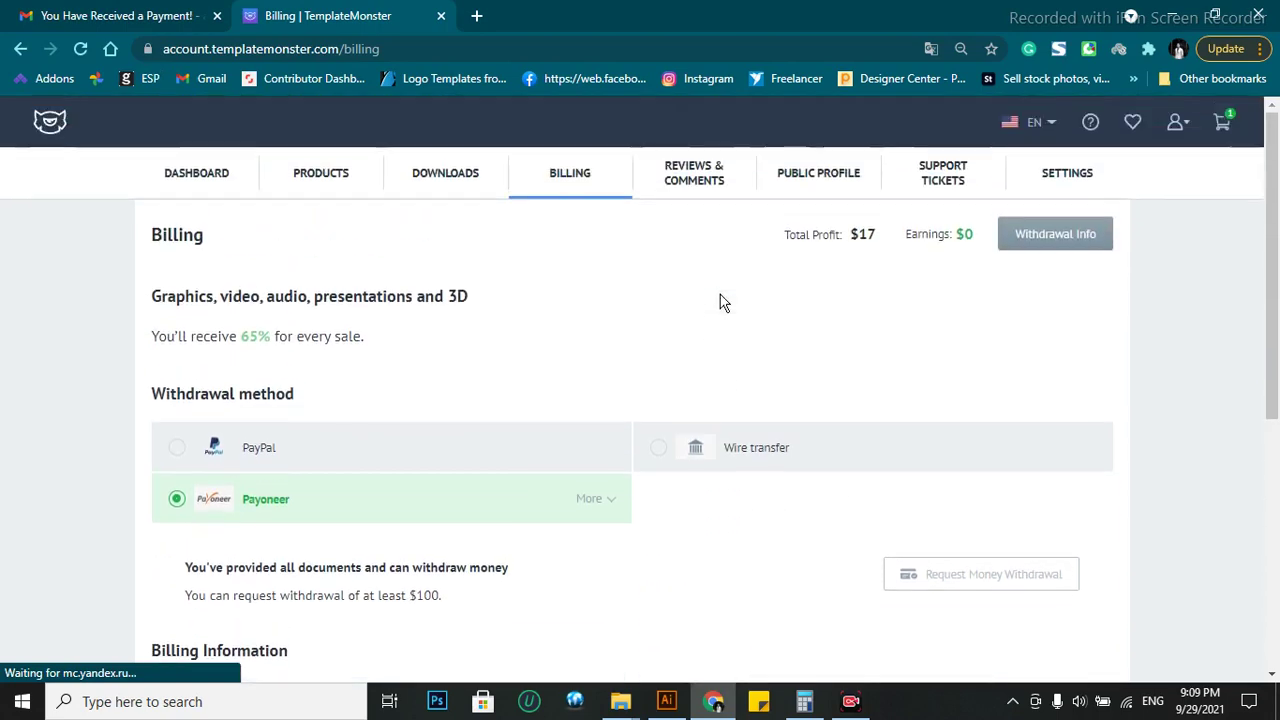
scroll(1051, 451, "down", 1)
scroll(743, 487, "down", 1)
scroll(743, 487, "down", 2)
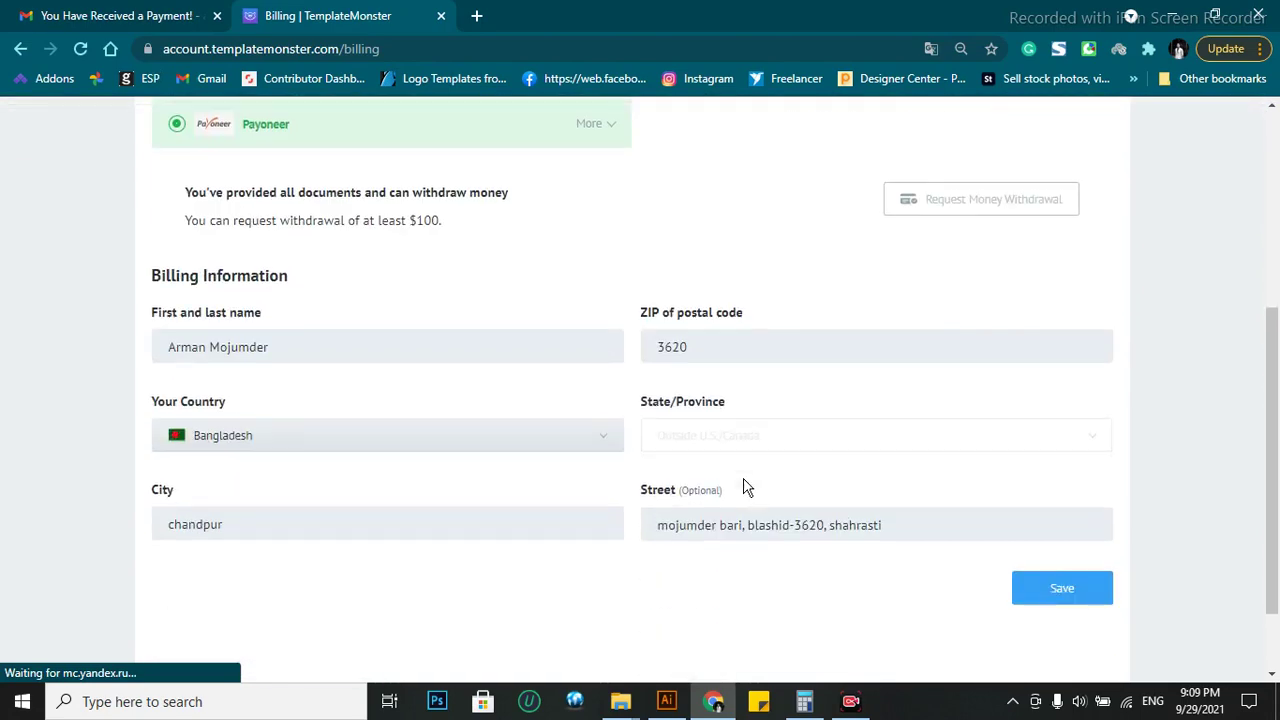
scroll(743, 487, "down", 1)
scroll(743, 487, "up", 5)
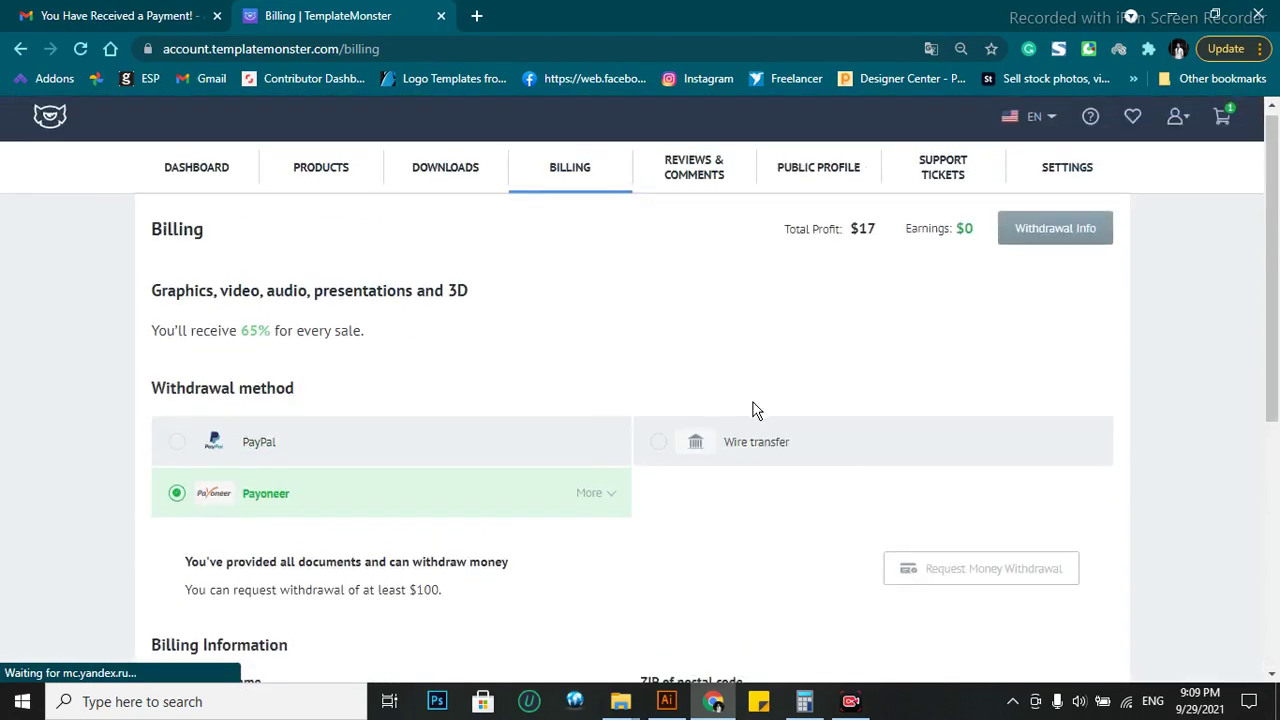
scroll(751, 409, "down", 3)
scroll(570, 318, "up", 1)
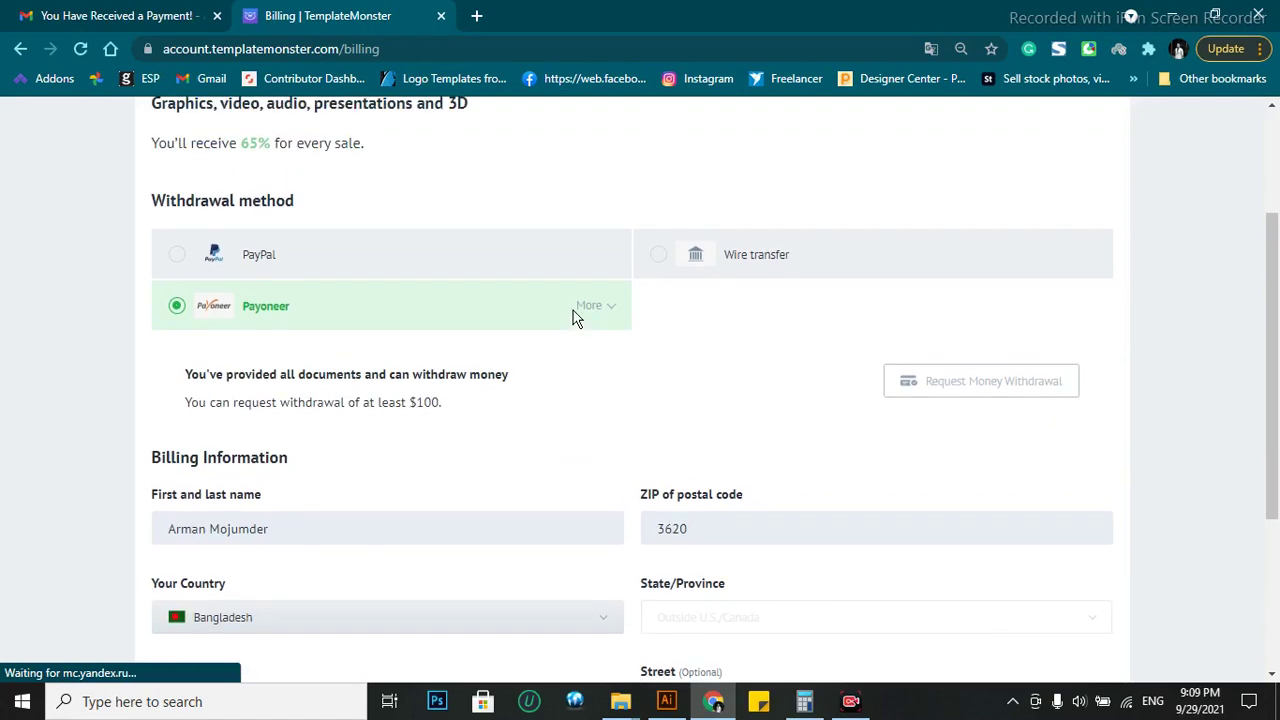
scroll(836, 413, "up", 1)
scroll(834, 414, "up", 1)
scroll(634, 389, "down", 2)
left_click_drag(186, 403, 657, 400)
left_click(362, 437)
scroll(831, 220, "up", 1)
scroll(597, 423, "down", 1)
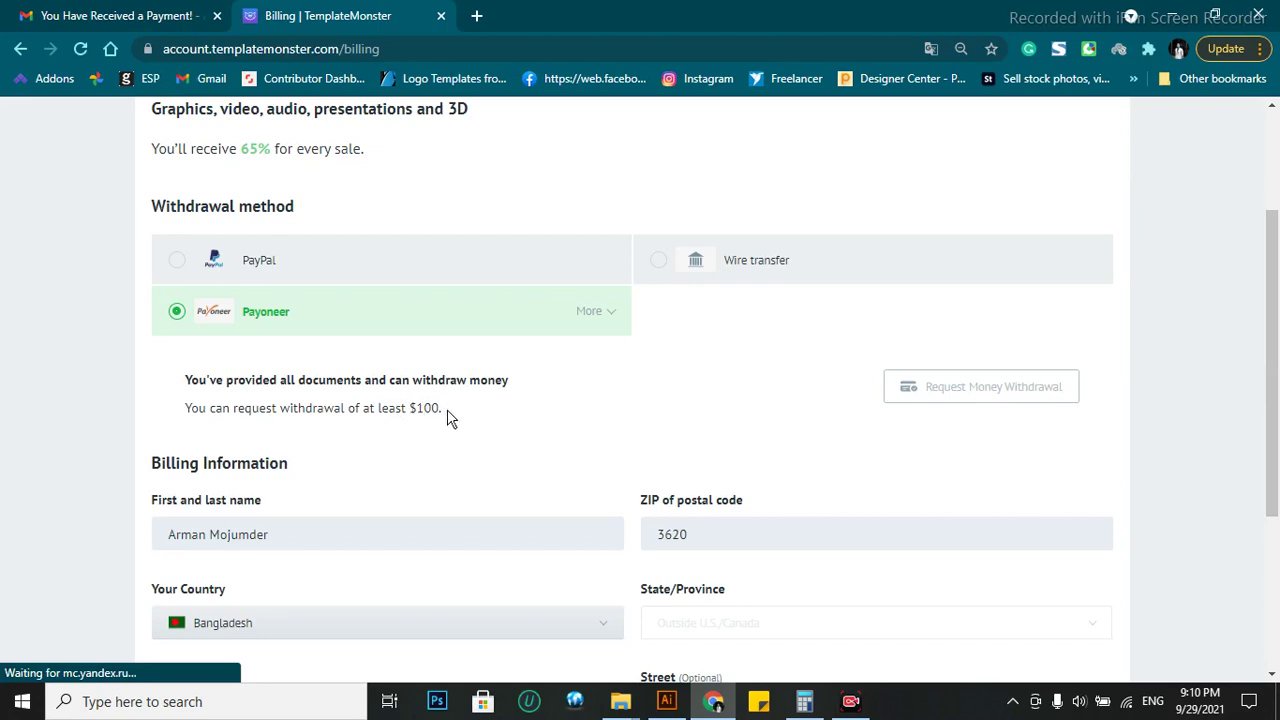
left_click_drag(447, 417, 180, 413)
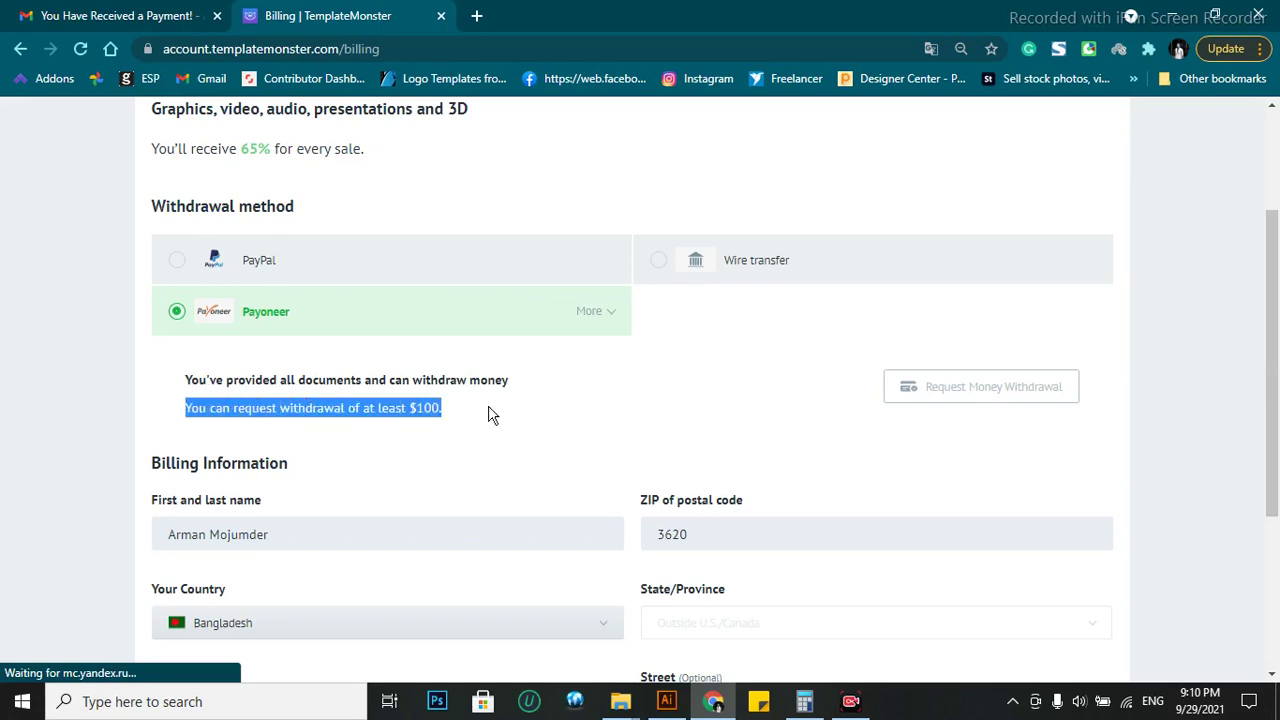
left_click(589, 421)
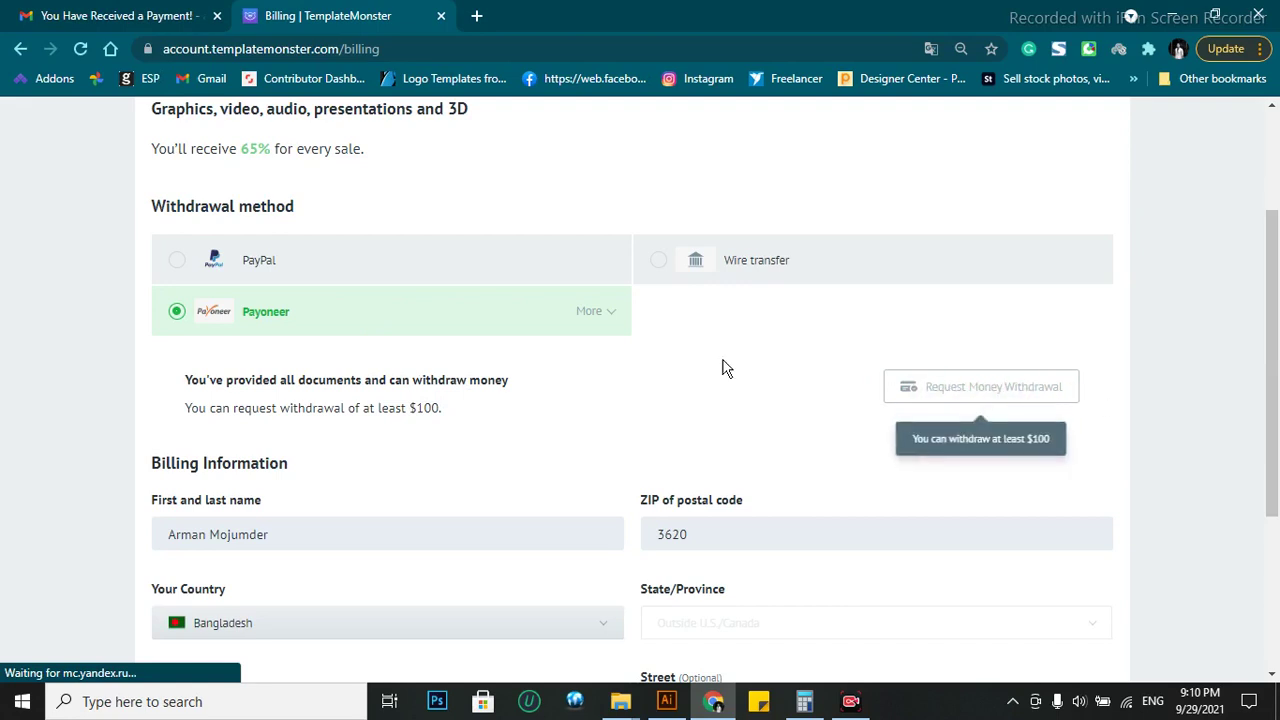
left_click(262, 272)
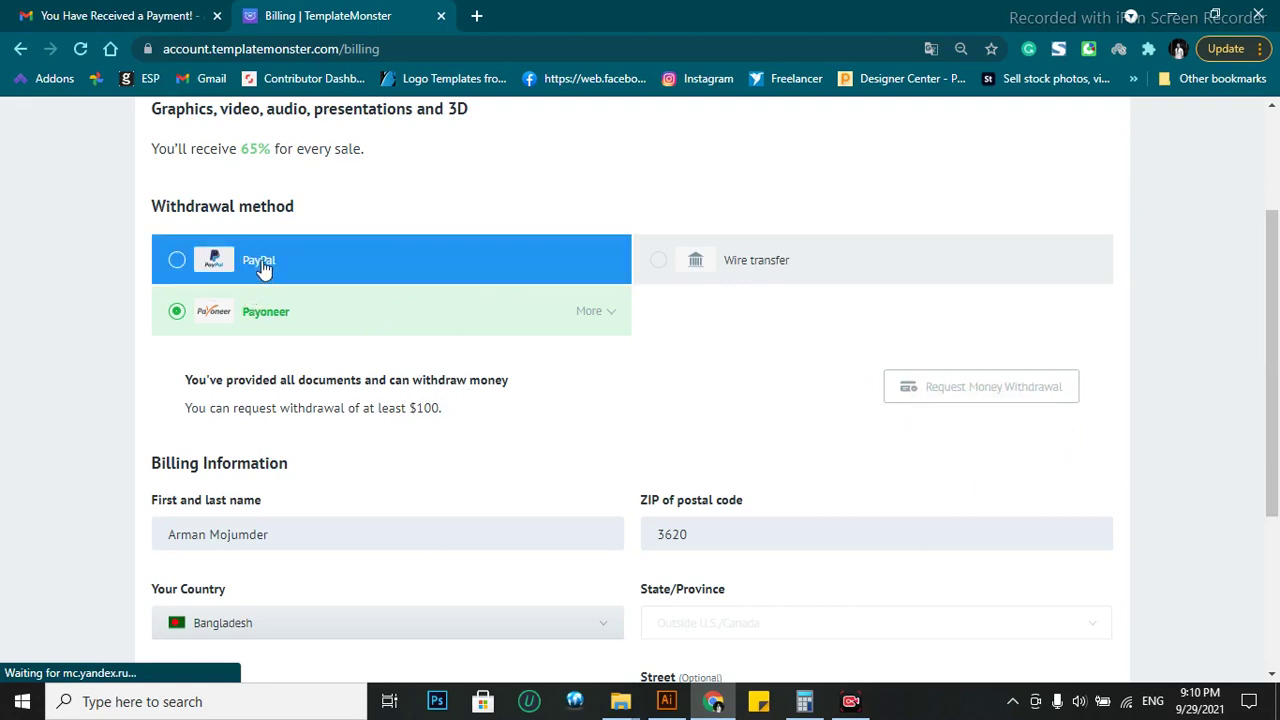
Collapse the PayPal panel, reselect Payoneer, and scroll through the Billing page.
left_click(560, 360)
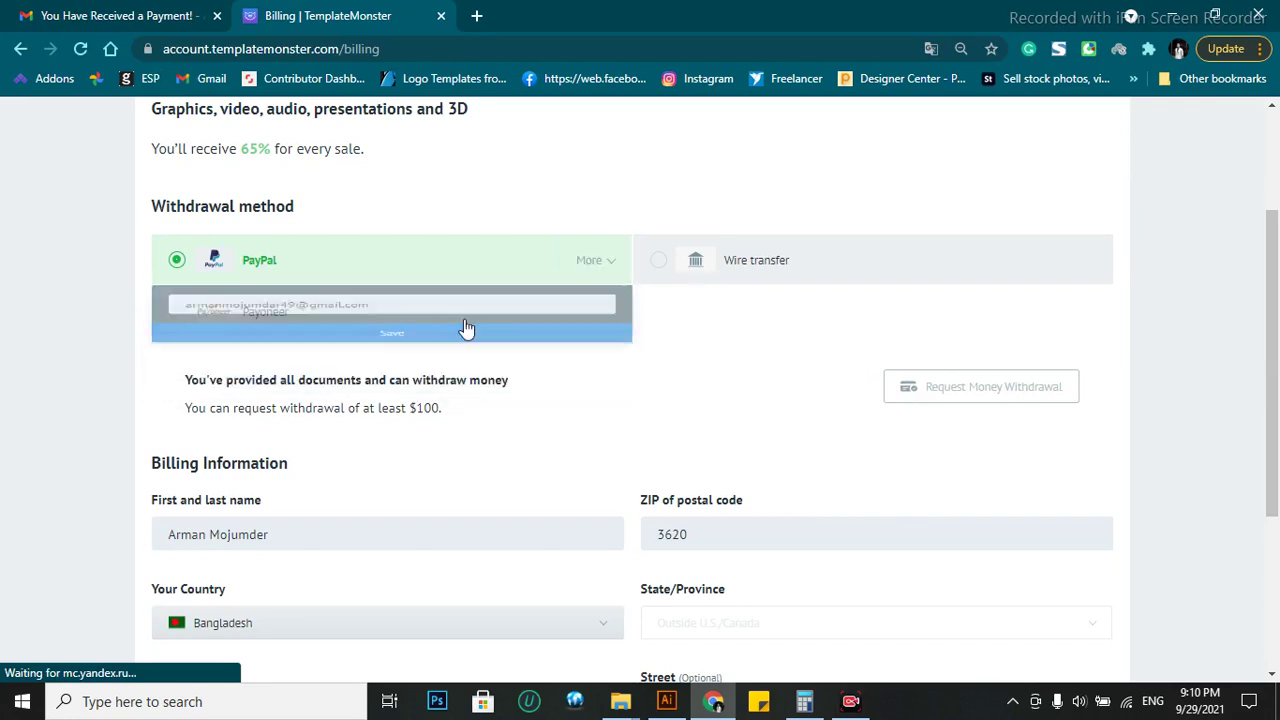
left_click(405, 315)
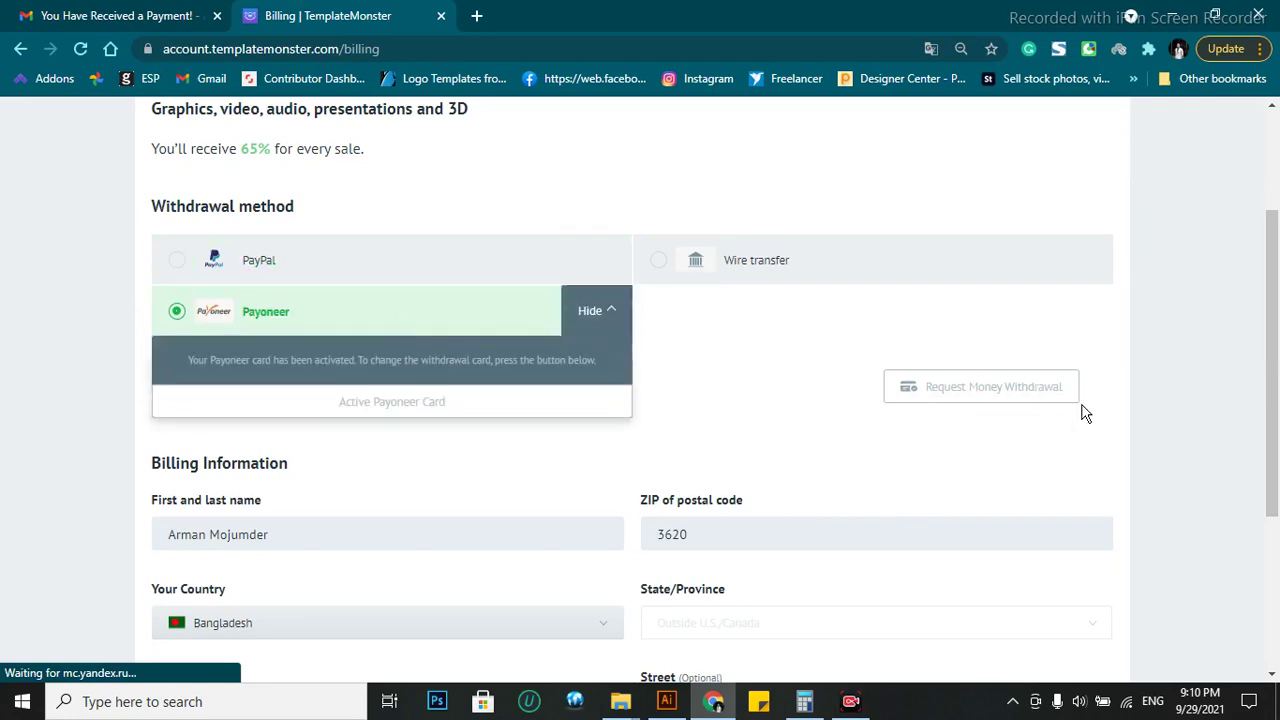
scroll(1085, 417, "up", 1)
scroll(1085, 417, "up", 2)
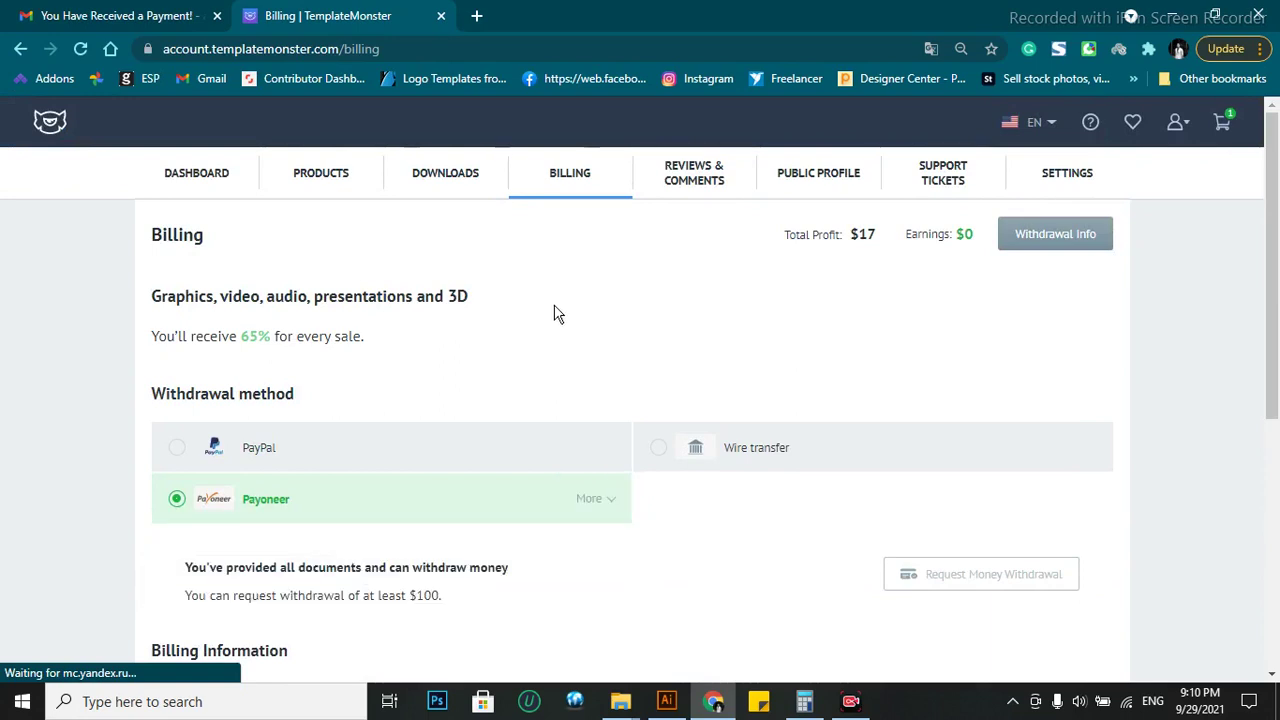
scroll(548, 305, "down", 3)
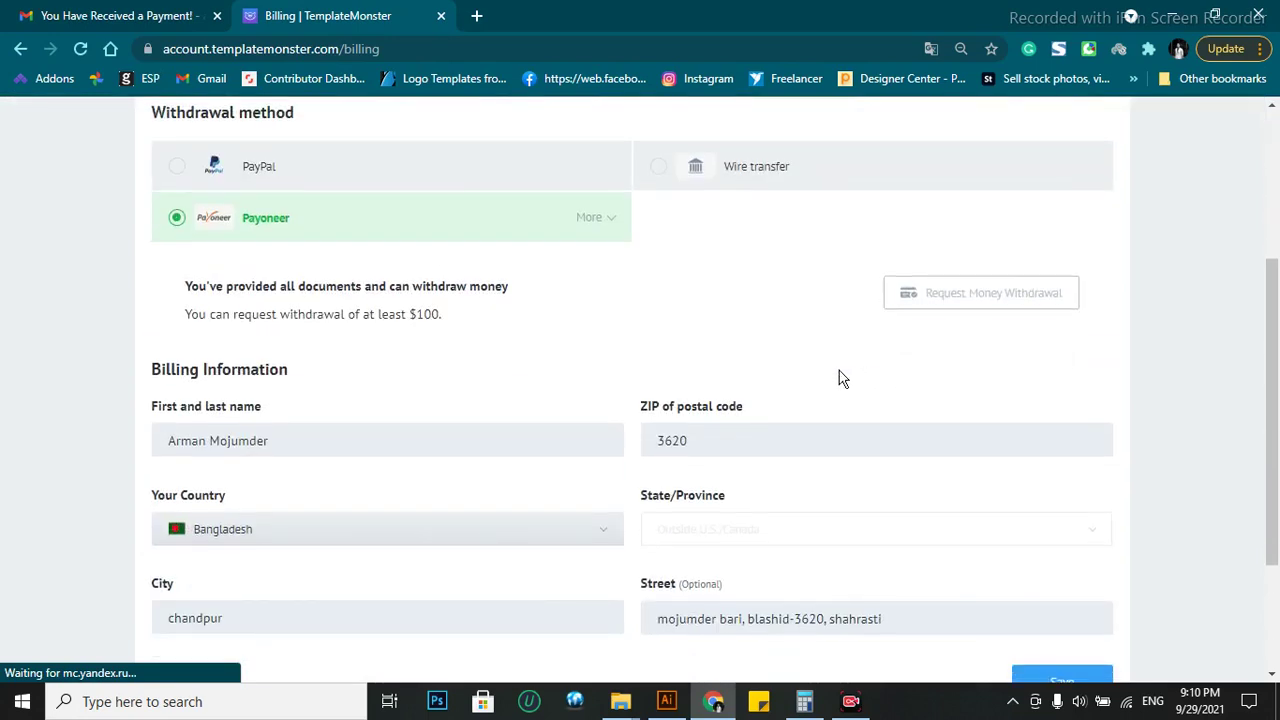
scroll(840, 378, "up", 1)
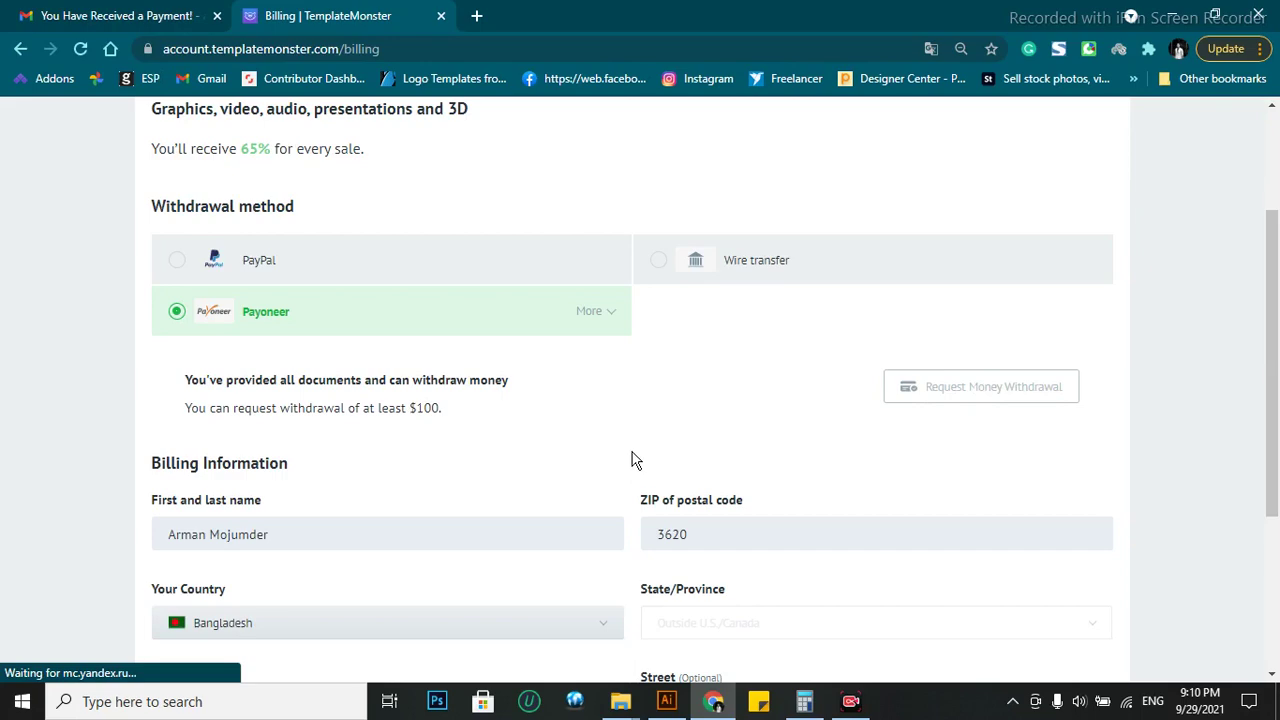
scroll(366, 463, "up", 2)
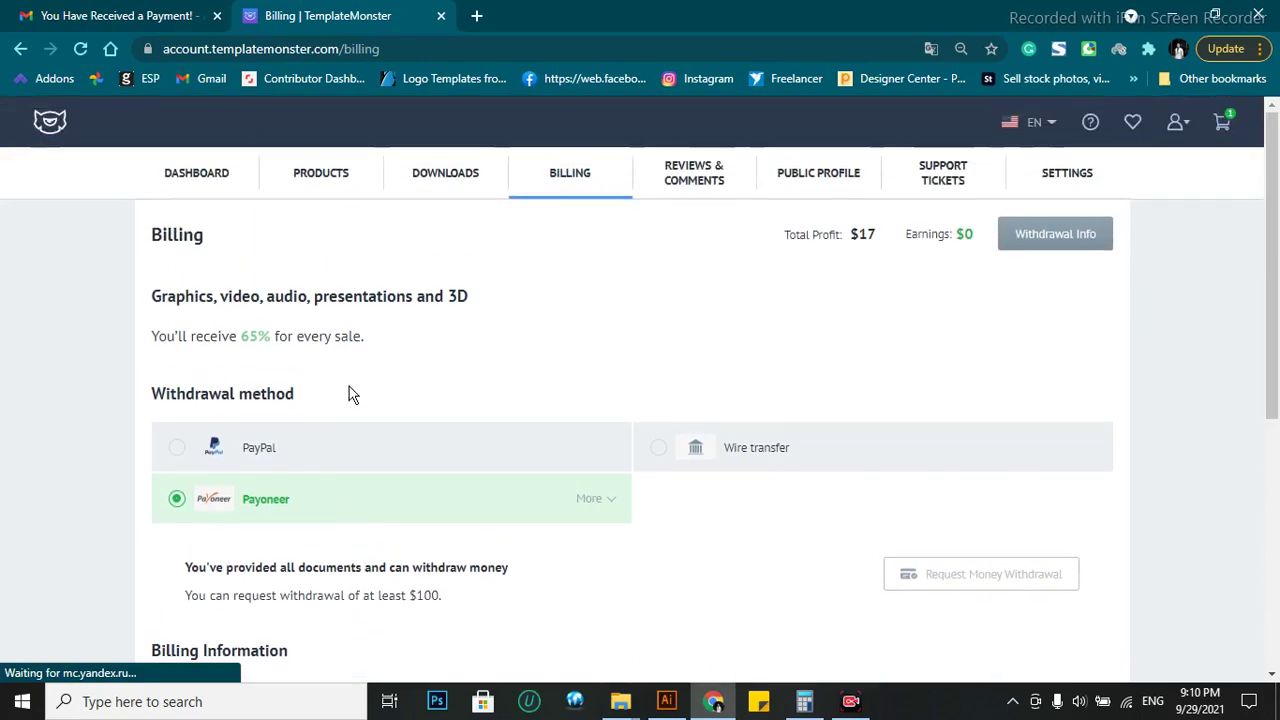
scroll(351, 394, "down", 5)
scroll(643, 374, "up", 5)
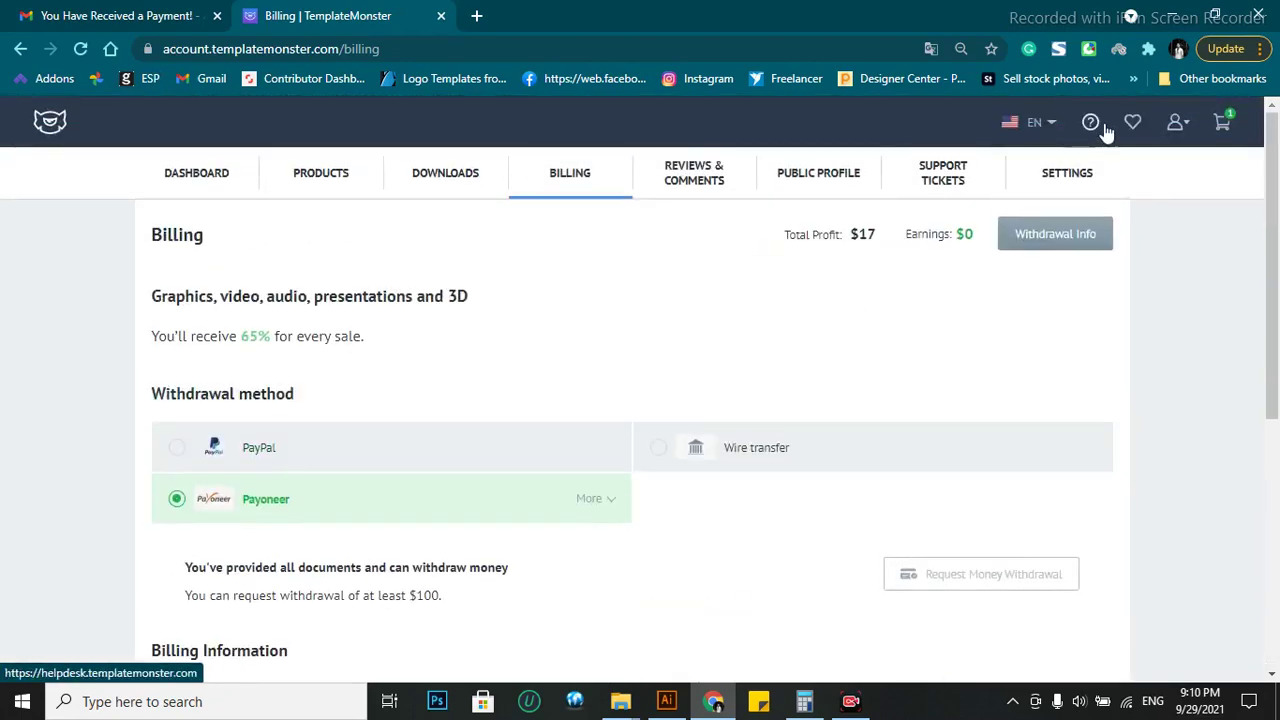
scroll(640, 525, "down", 3)
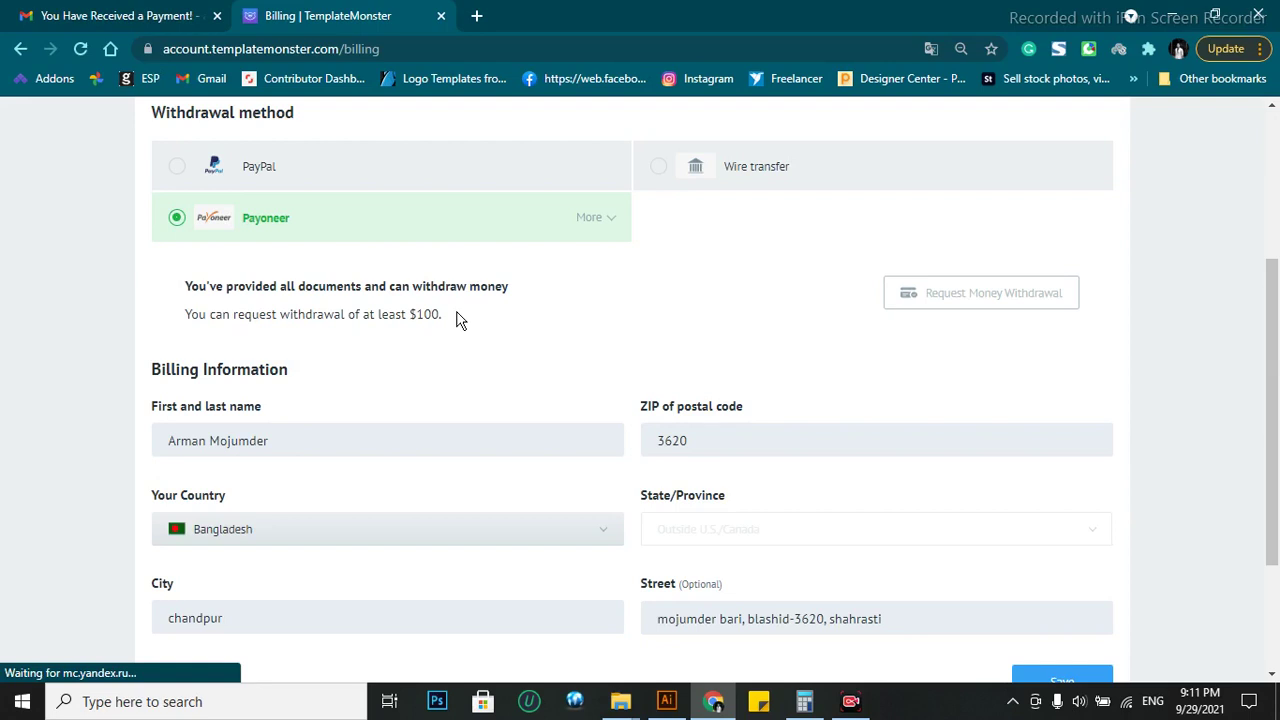
Switch to the Gmail tab showing Payoneer's 'You Have Received a Payment!' email.
scroll(456, 318, "up", 3)
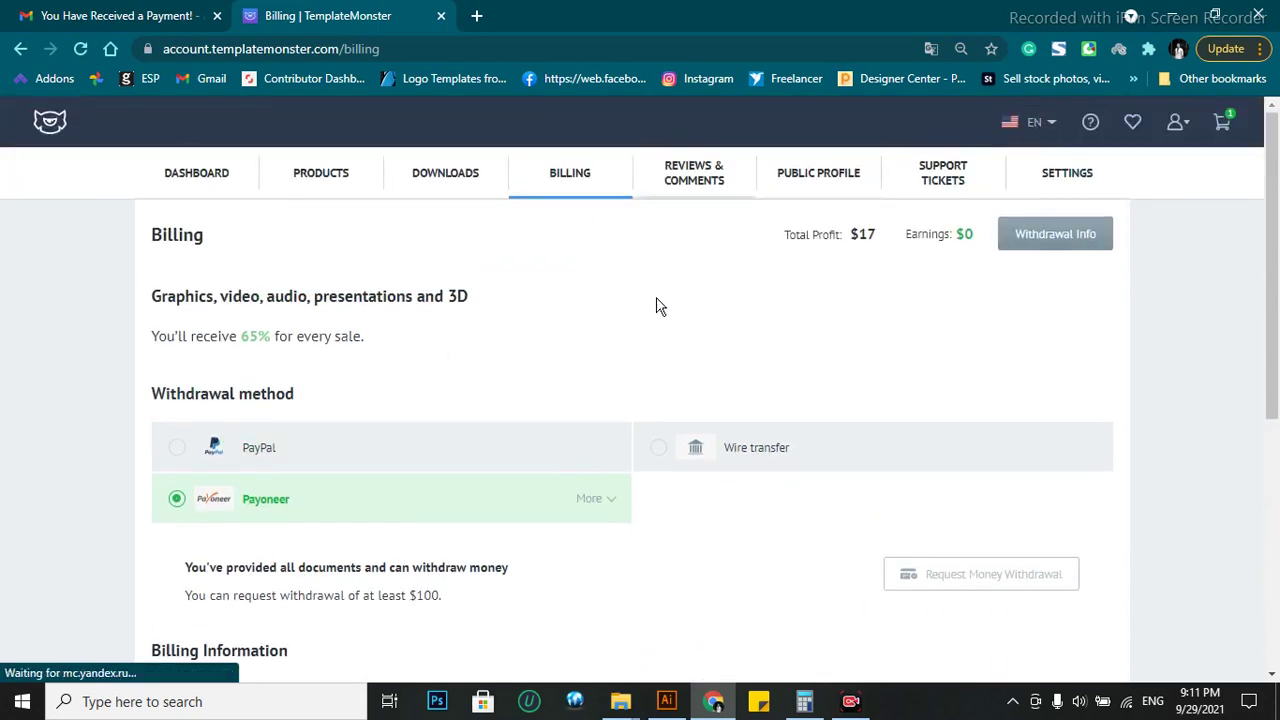
scroll(609, 320, "down", 2)
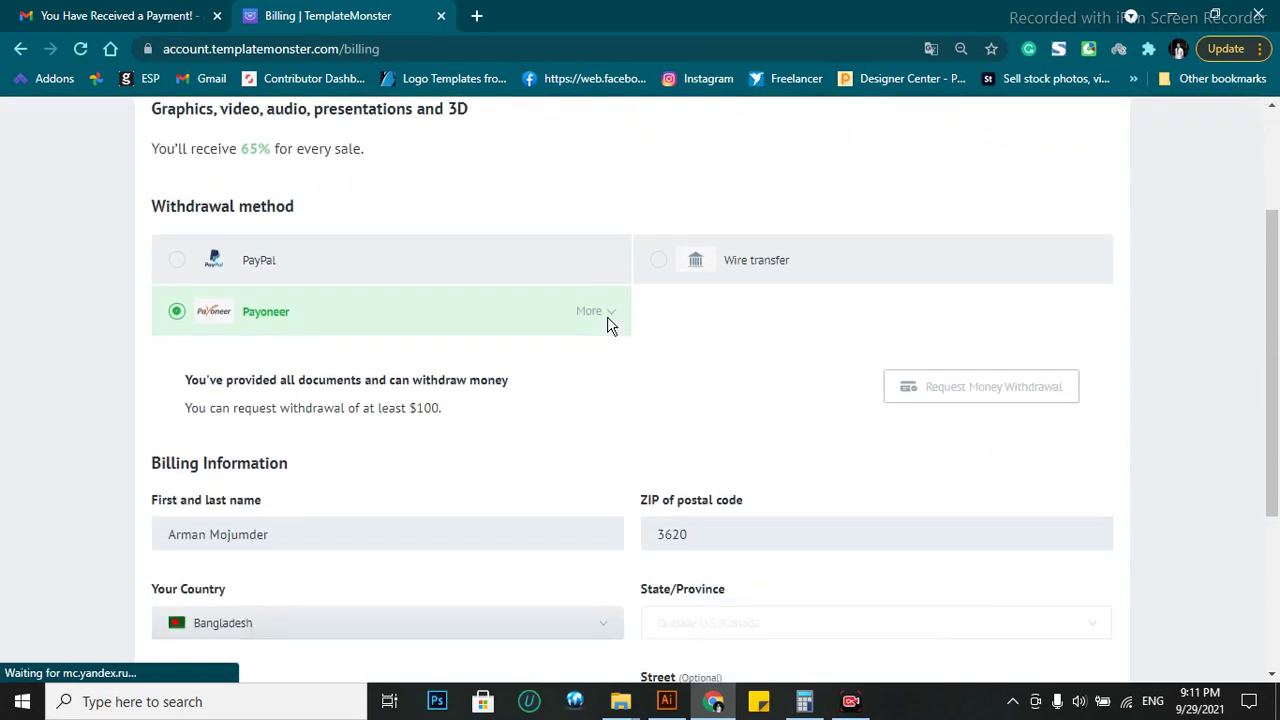
left_click(122, 20)
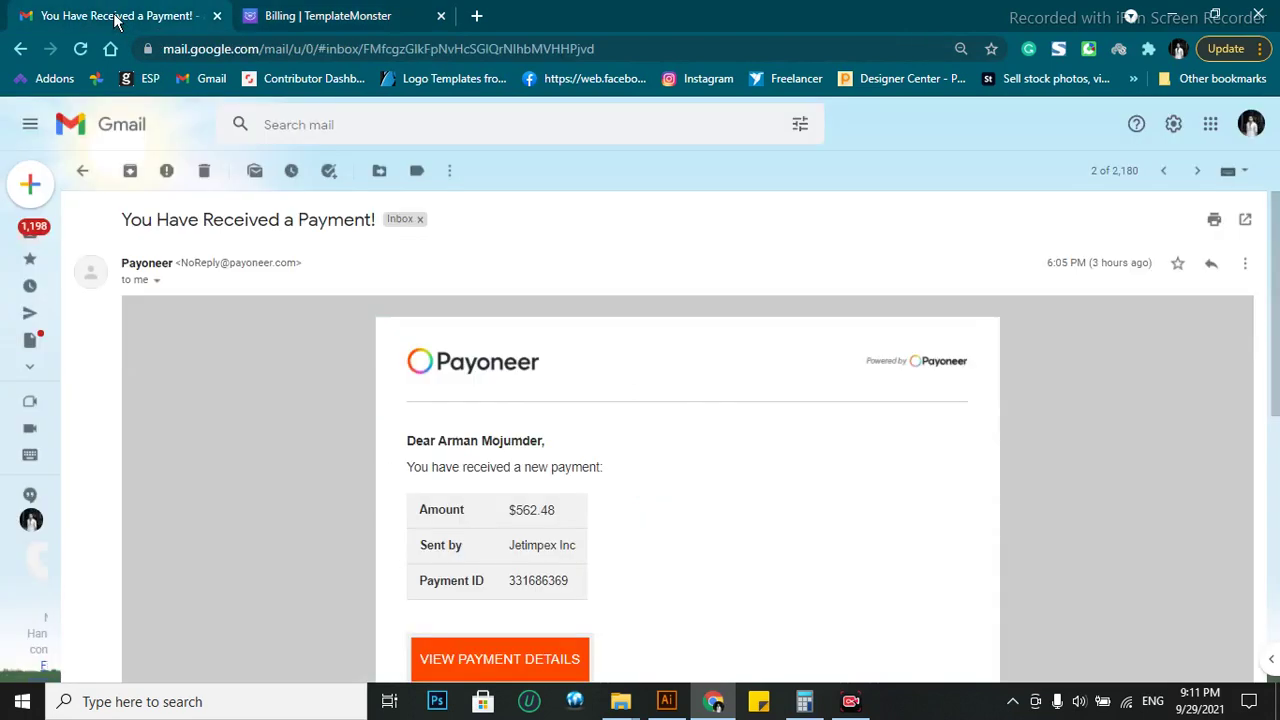
Highlight the $562.48 payment amount, sender and payment ID in the Payoneer email.
scroll(455, 412, "down", 2)
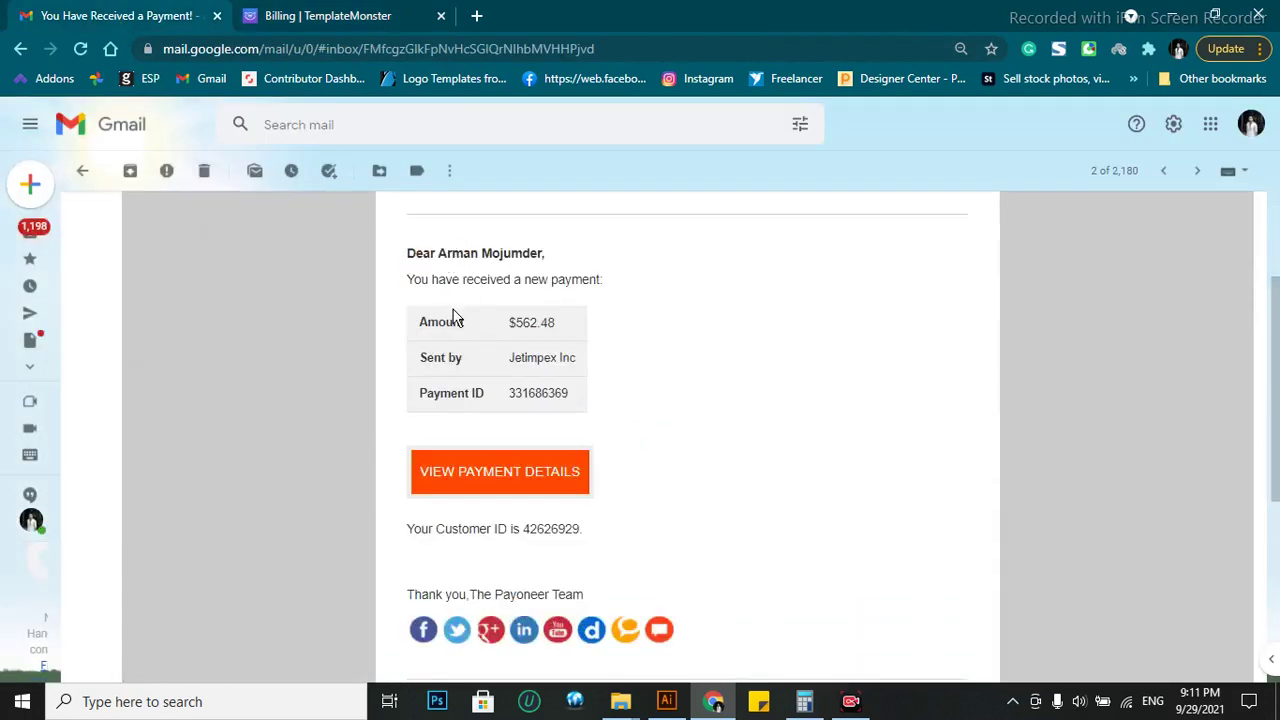
left_click_drag(508, 323, 637, 337)
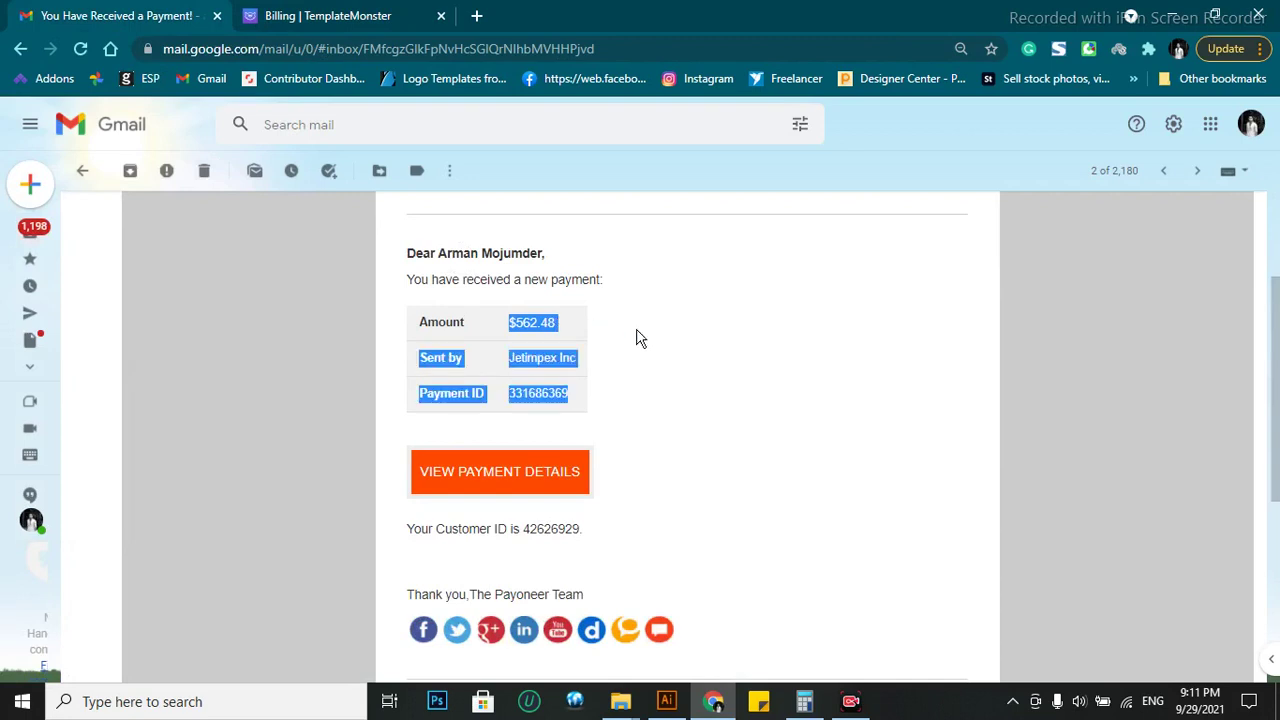
left_click(737, 354)
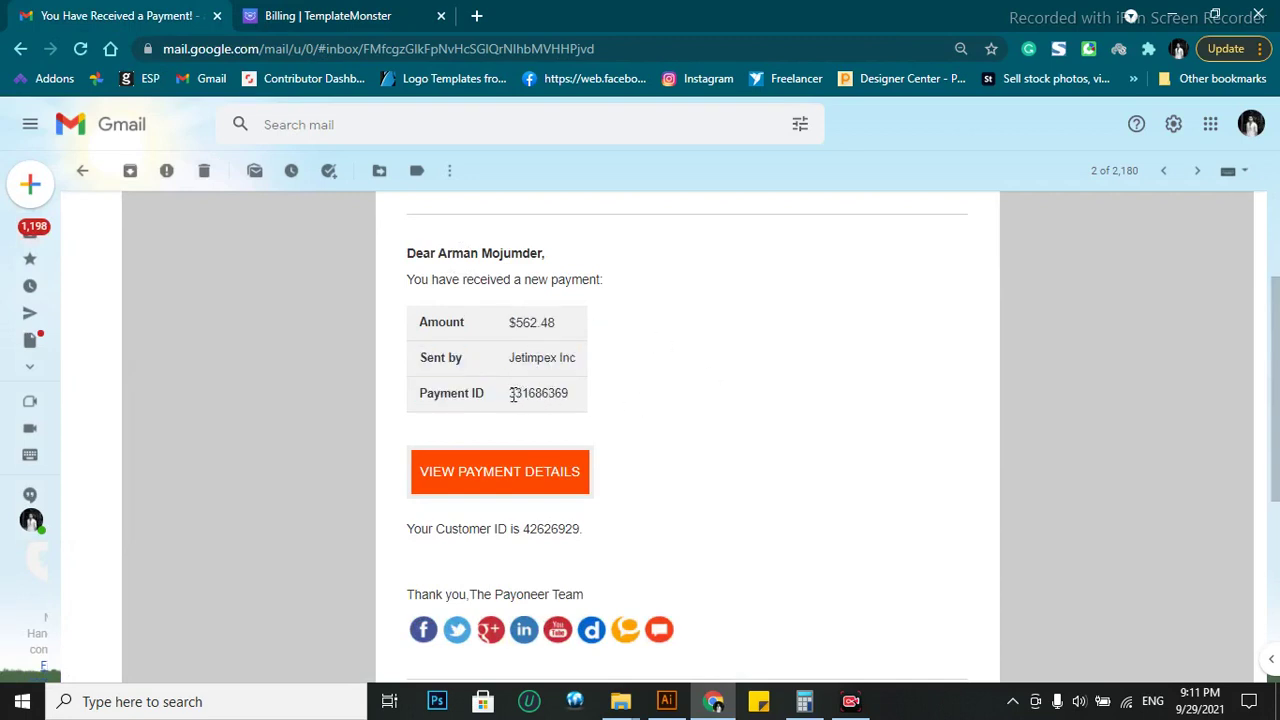
left_click_drag(516, 364, 589, 366)
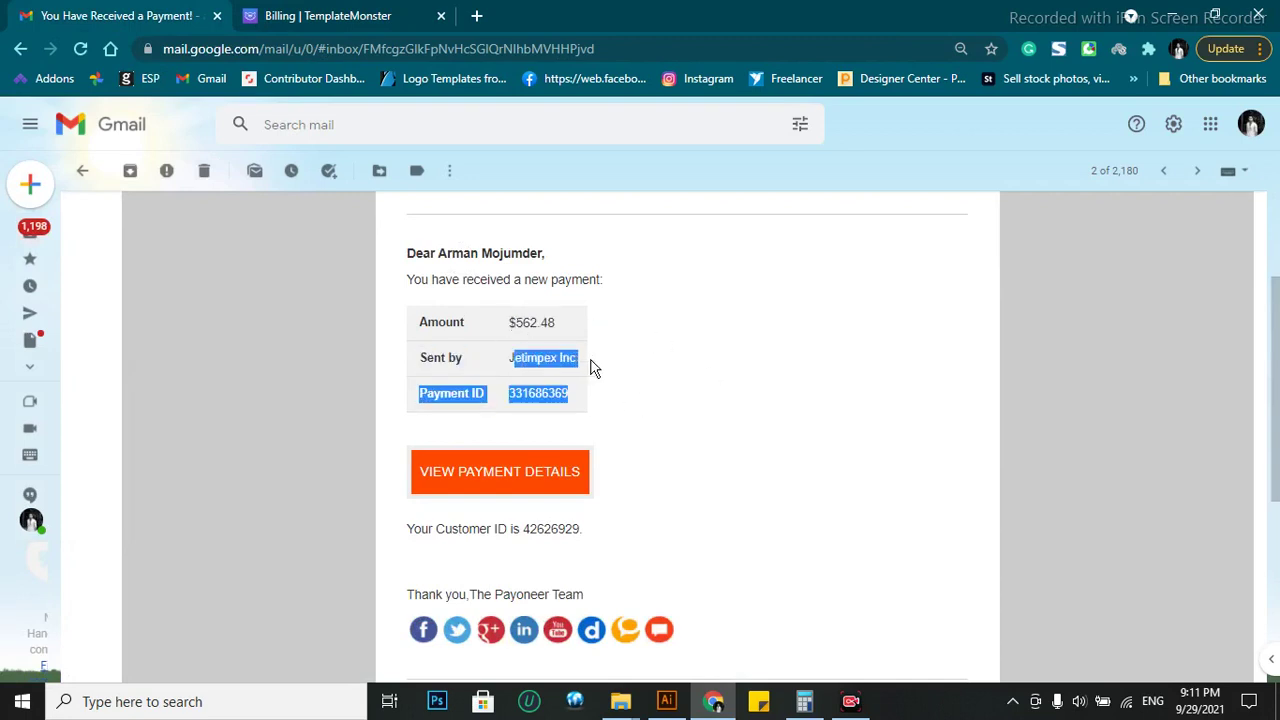
left_click(508, 366)
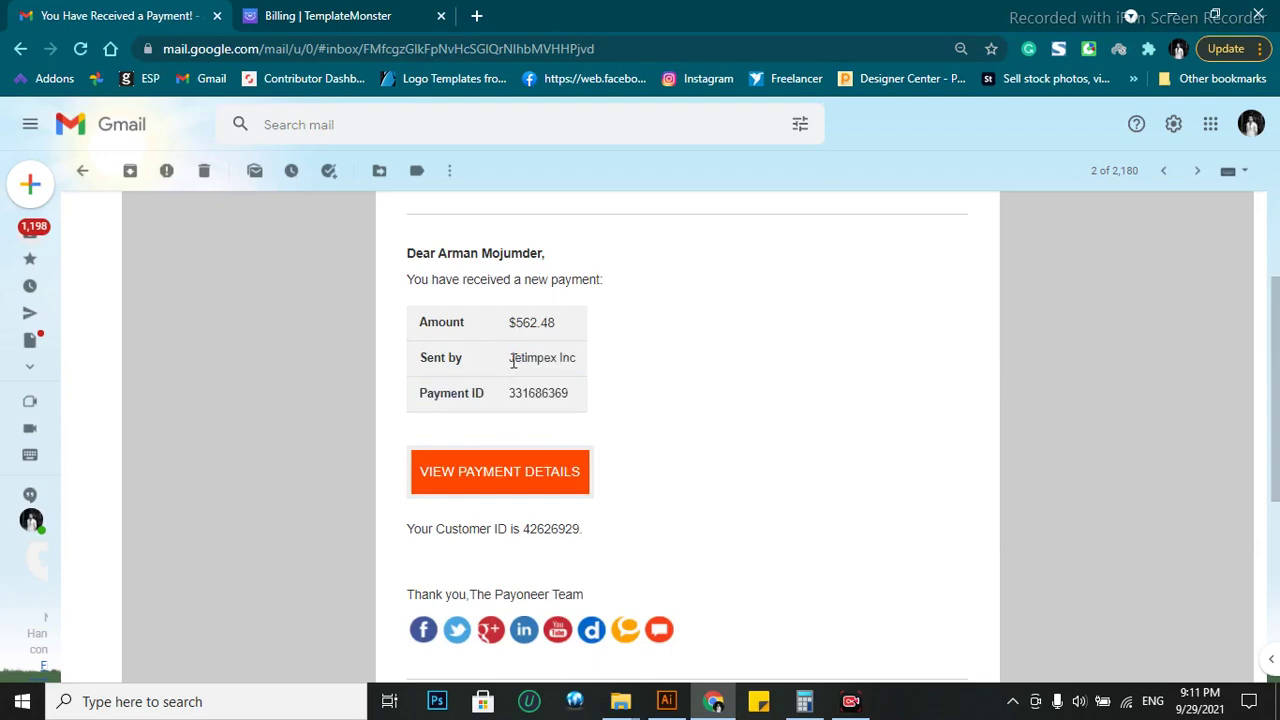
left_click_drag(516, 362, 602, 362)
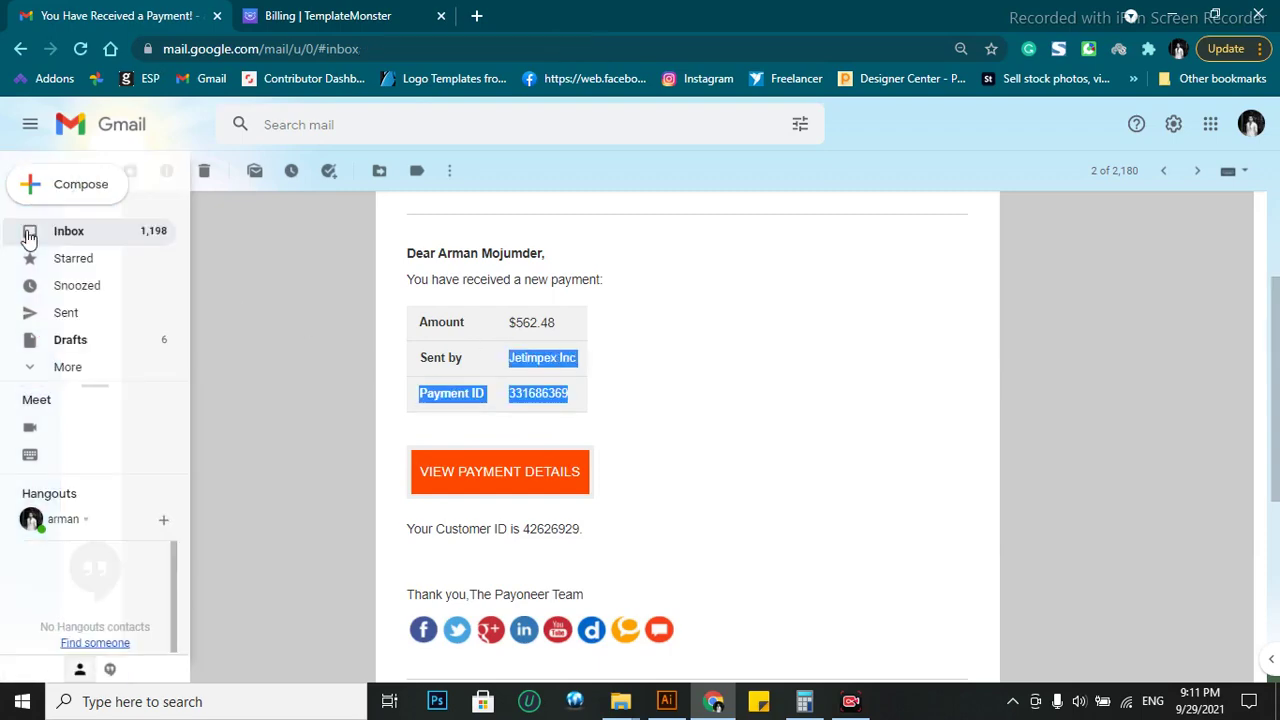
Return to the inbox and open TemplateMonster's withdrawal confirmation email.
left_click(29, 232)
left_click(185, 323)
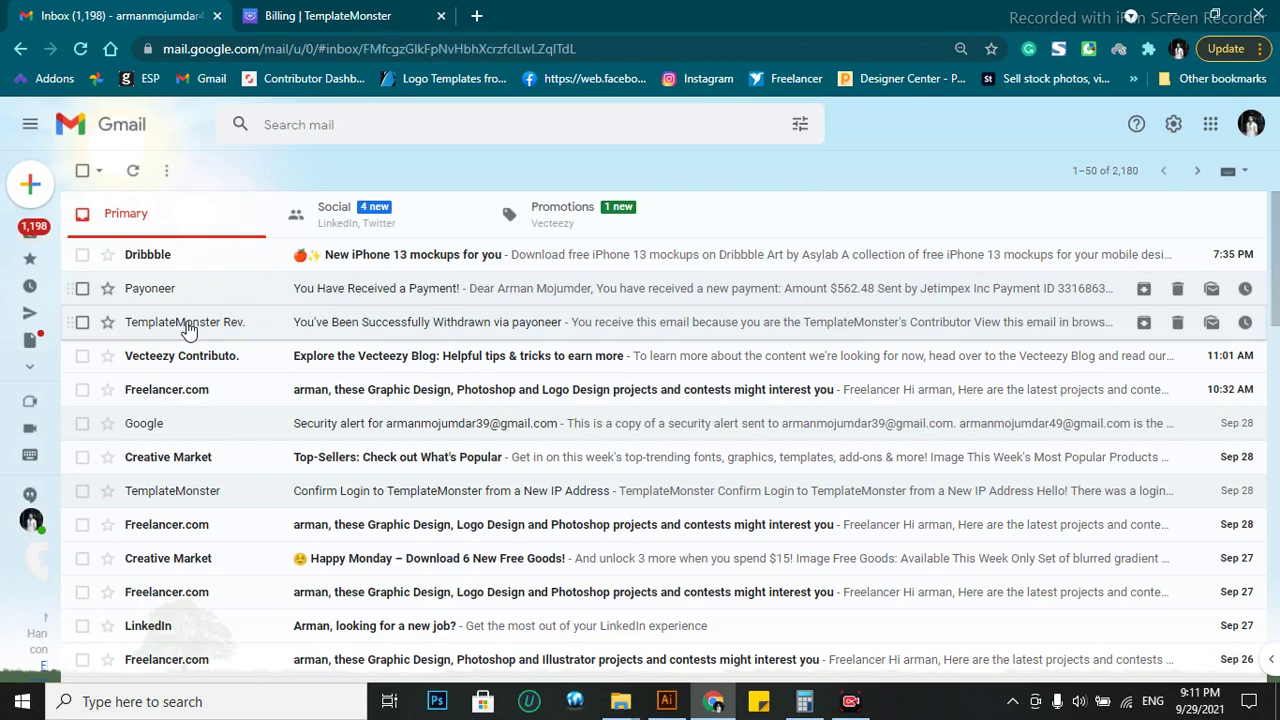
Highlight the $562.48 withdrawn amount in the TemplateMonster email heading.
scroll(531, 423, "down", 4)
scroll(531, 423, "up", 2)
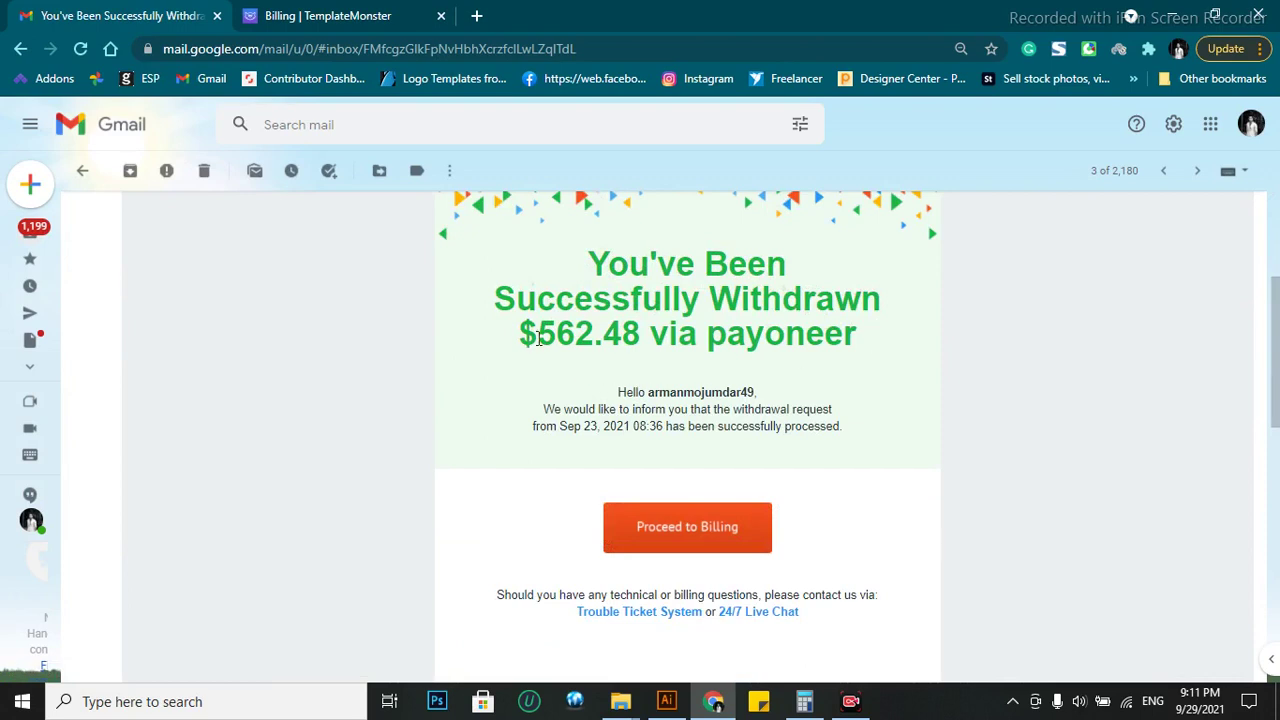
left_click_drag(537, 338, 951, 346)
scroll(951, 346, "down", 4)
scroll(951, 346, "up", 3)
left_click(886, 400)
Scroll through the withdrawal email, then return to the Billing | TemplateMonster tab.
scroll(886, 400, "up", 1)
scroll(886, 400, "up", 1)
scroll(886, 400, "up", 1)
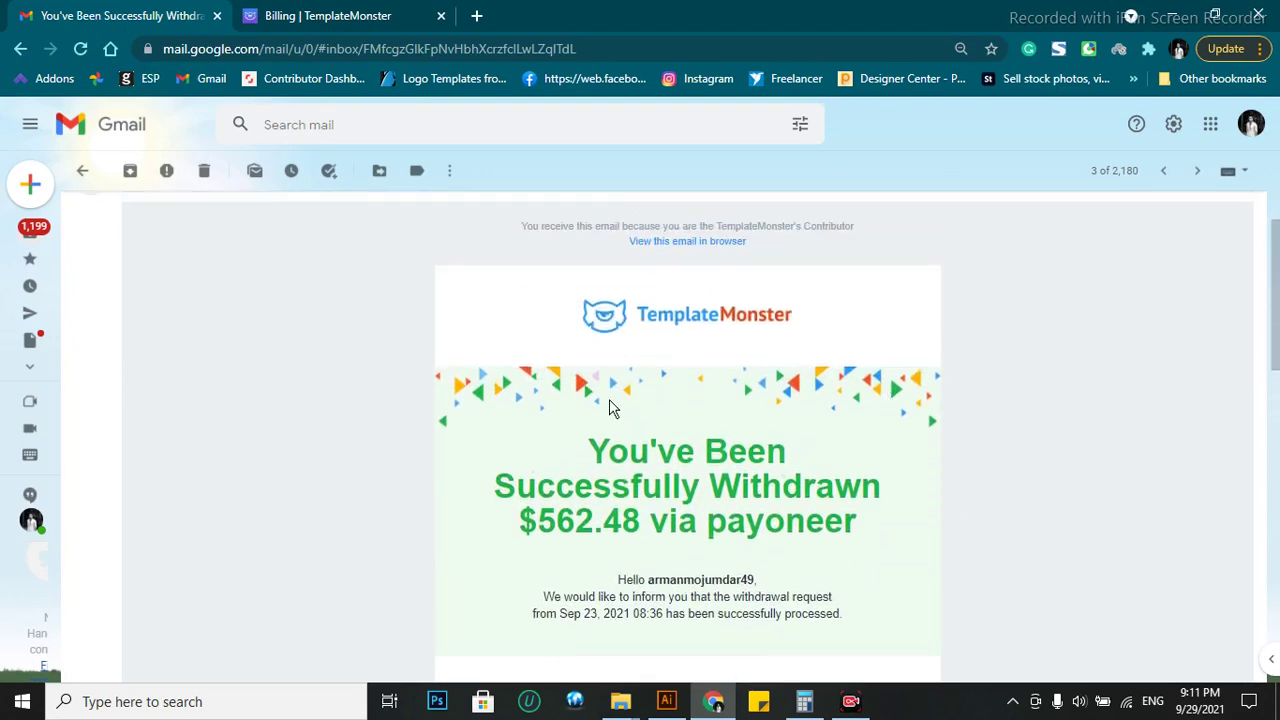
scroll(600, 418, "down", 2)
scroll(600, 420, "up", 3)
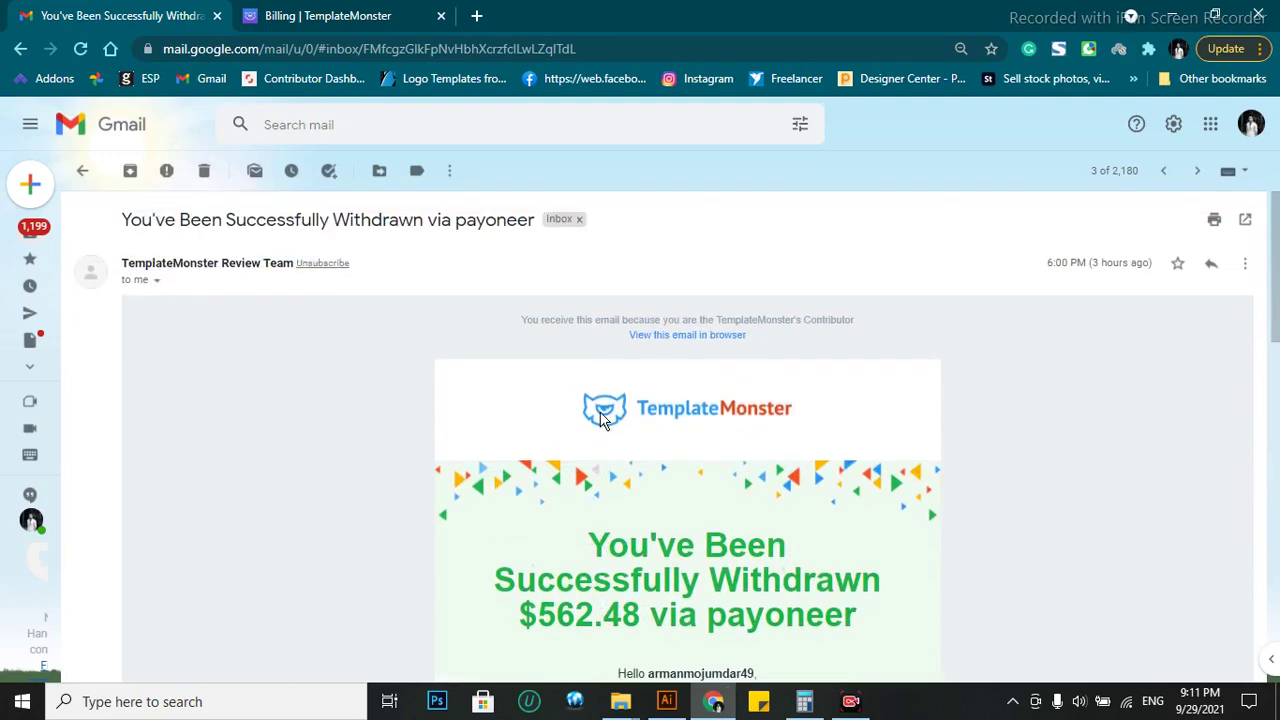
scroll(600, 425, "down", 1)
scroll(600, 432, "down", 3)
scroll(600, 432, "up", 2)
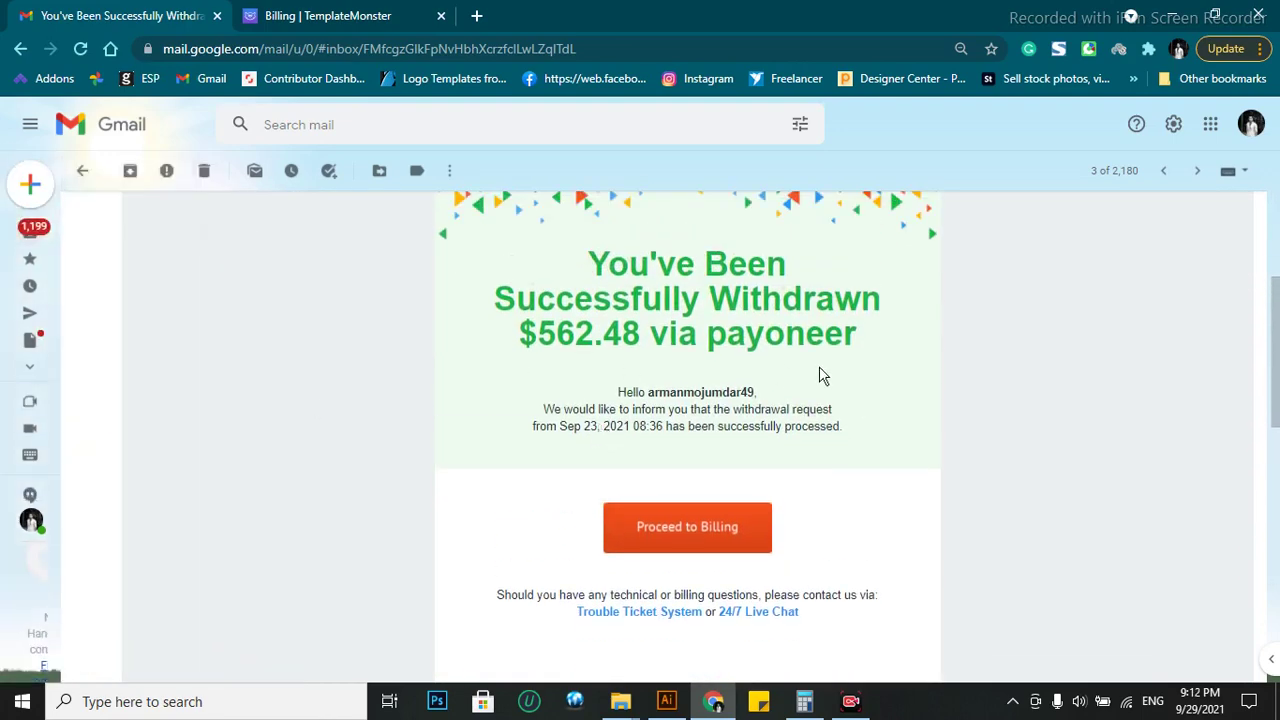
scroll(819, 375, "up", 1)
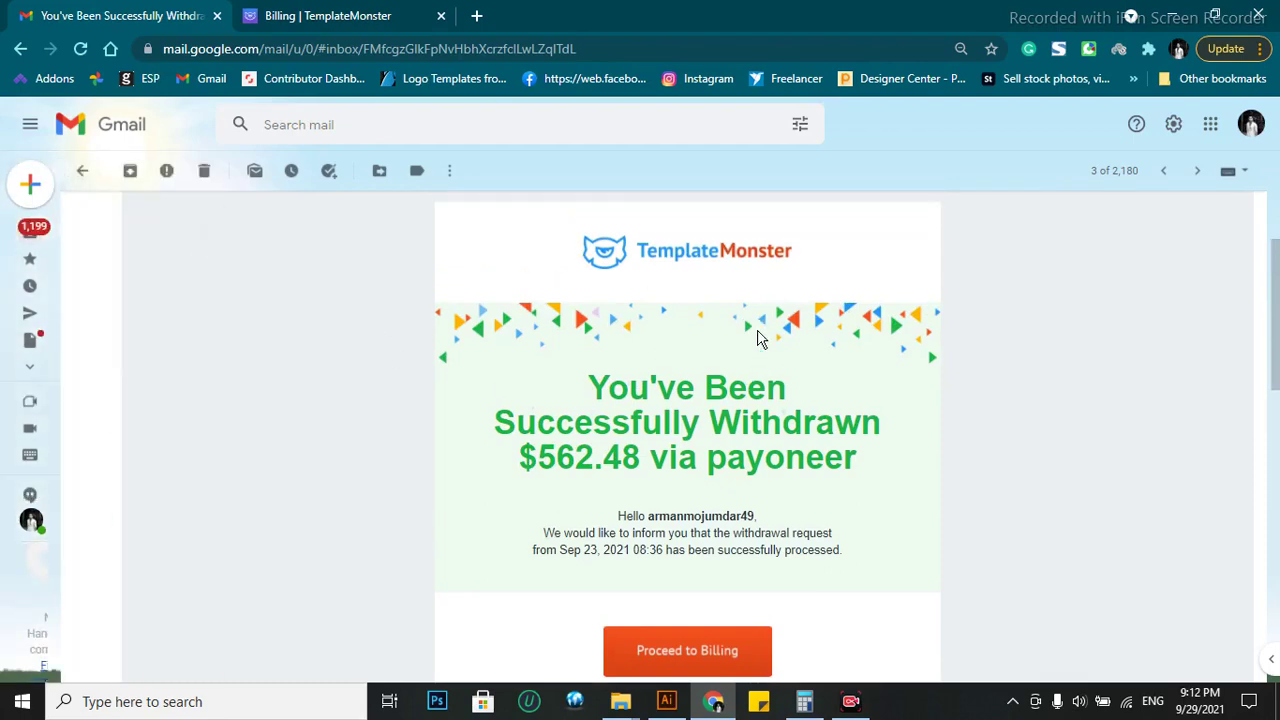
scroll(757, 337, "down", 2)
scroll(757, 339, "down", 3)
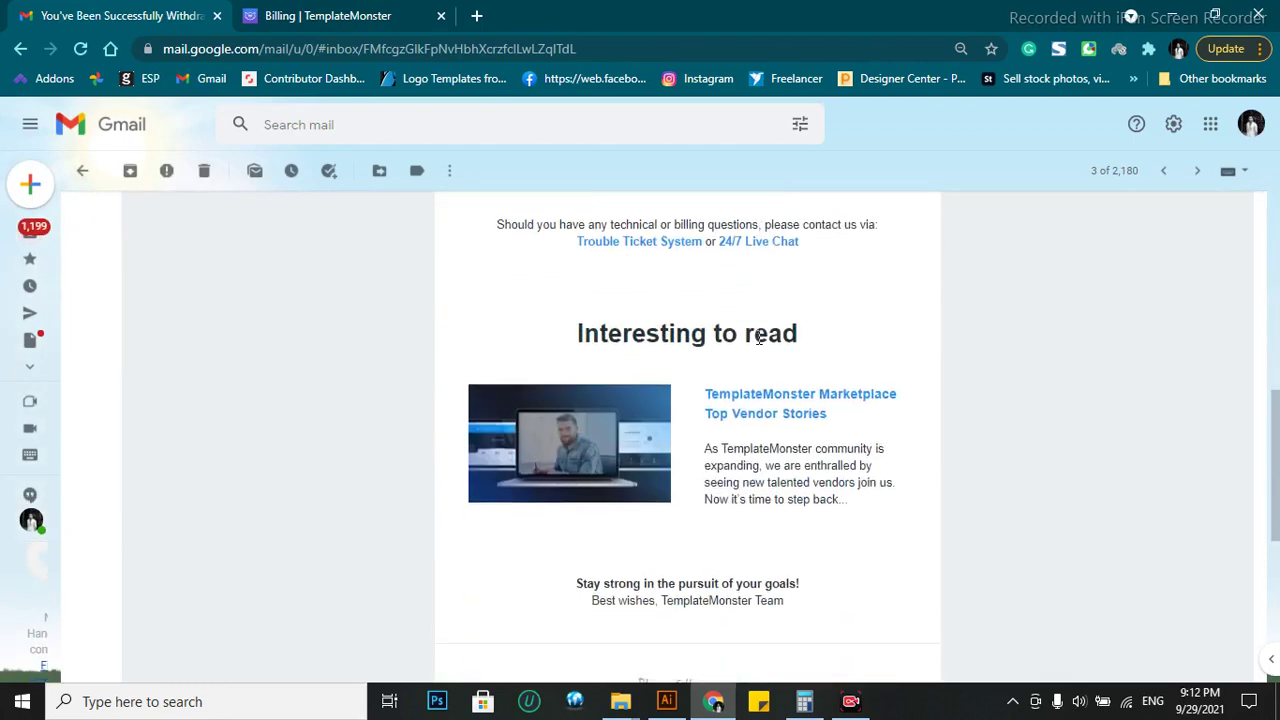
scroll(757, 339, "up", 3)
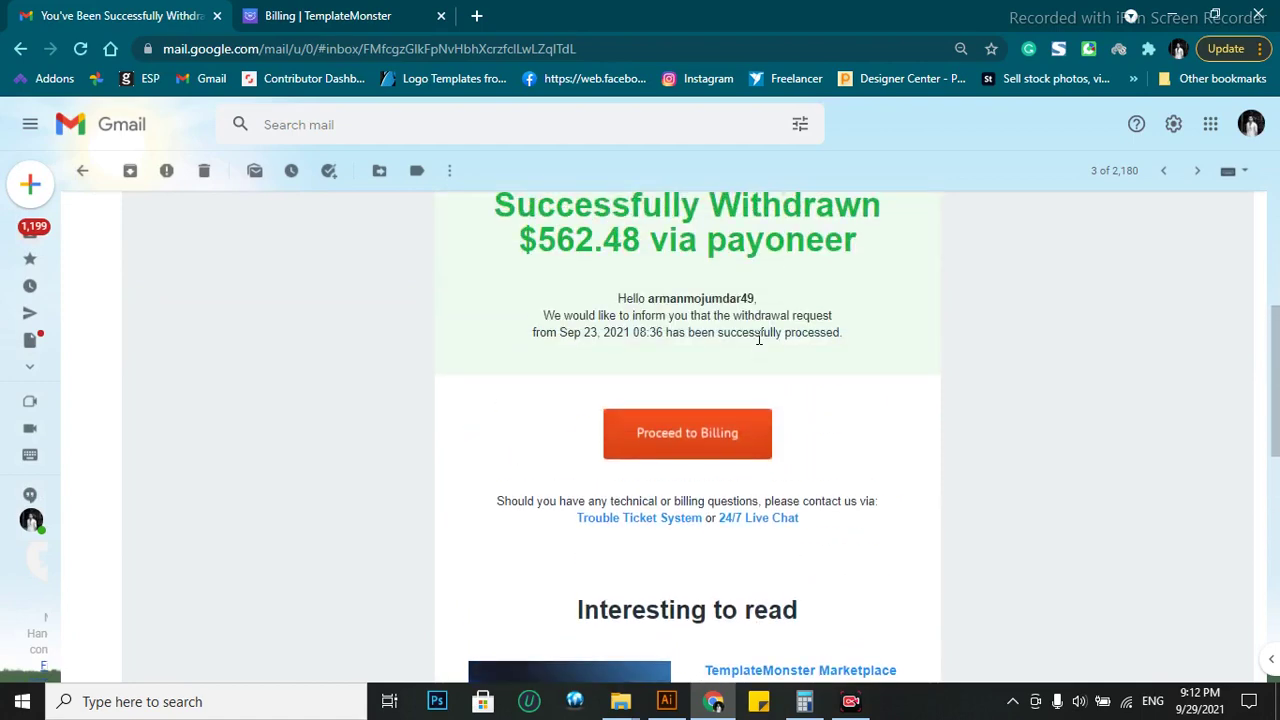
scroll(757, 339, "up", 1)
left_click(381, 15)
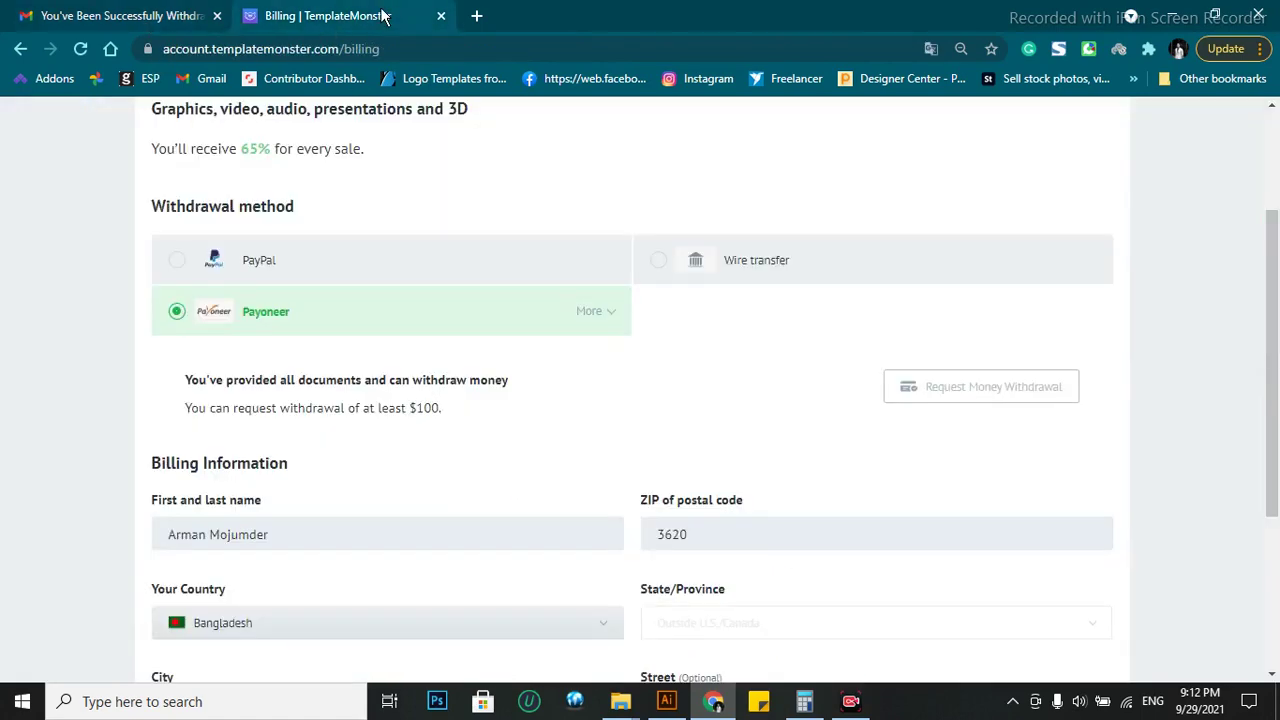
scroll(523, 414, "down", 3)
scroll(523, 414, "up", 1)
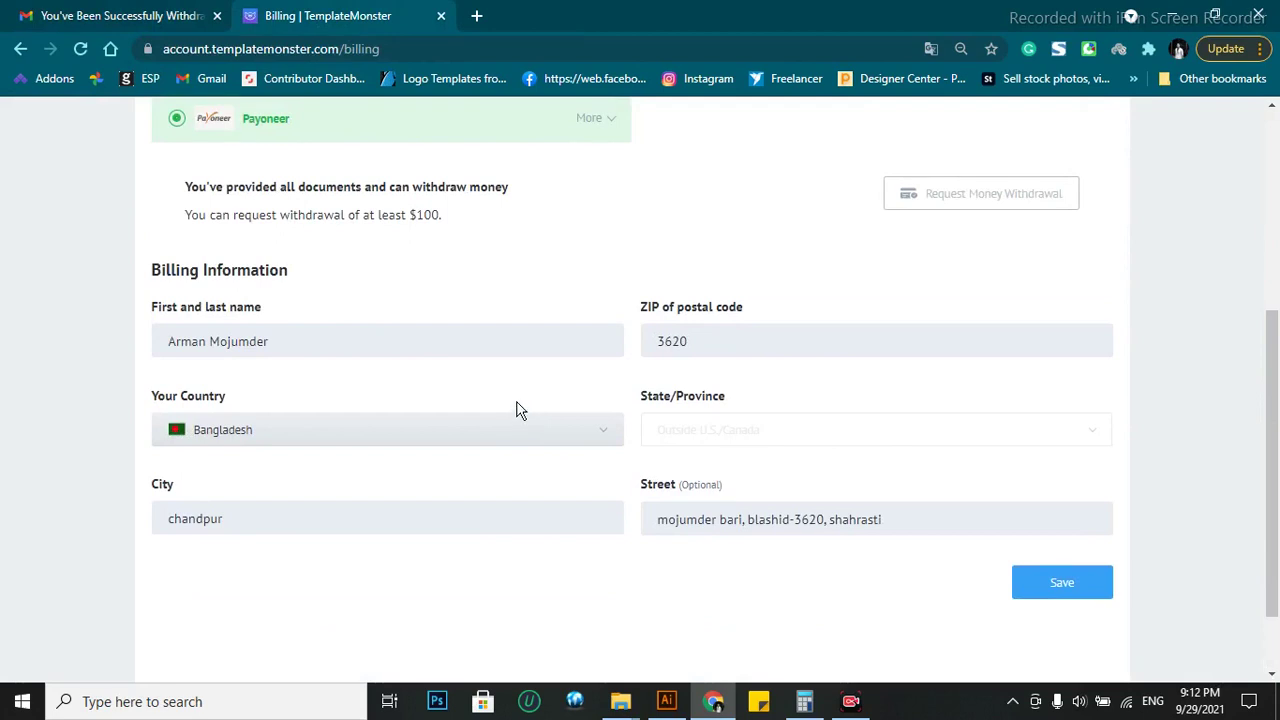
scroll(515, 410, "up", 3)
scroll(554, 339, "up", 1)
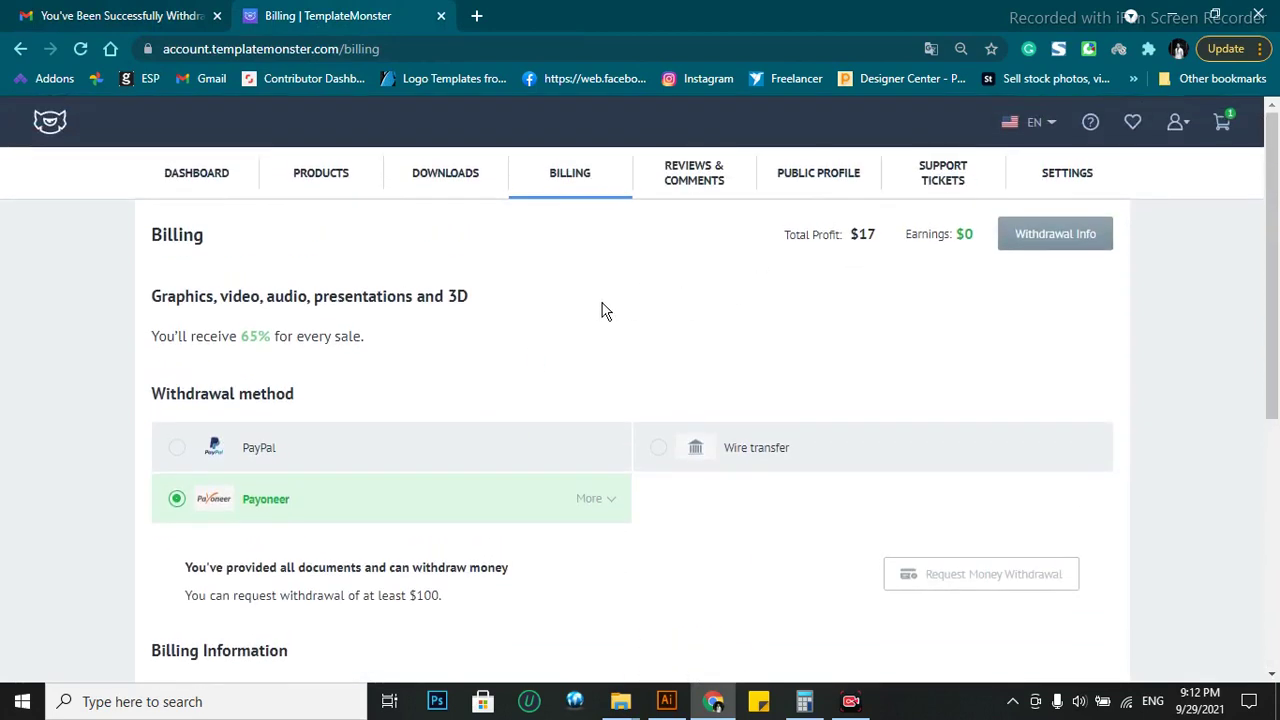
scroll(488, 378, "down", 2)
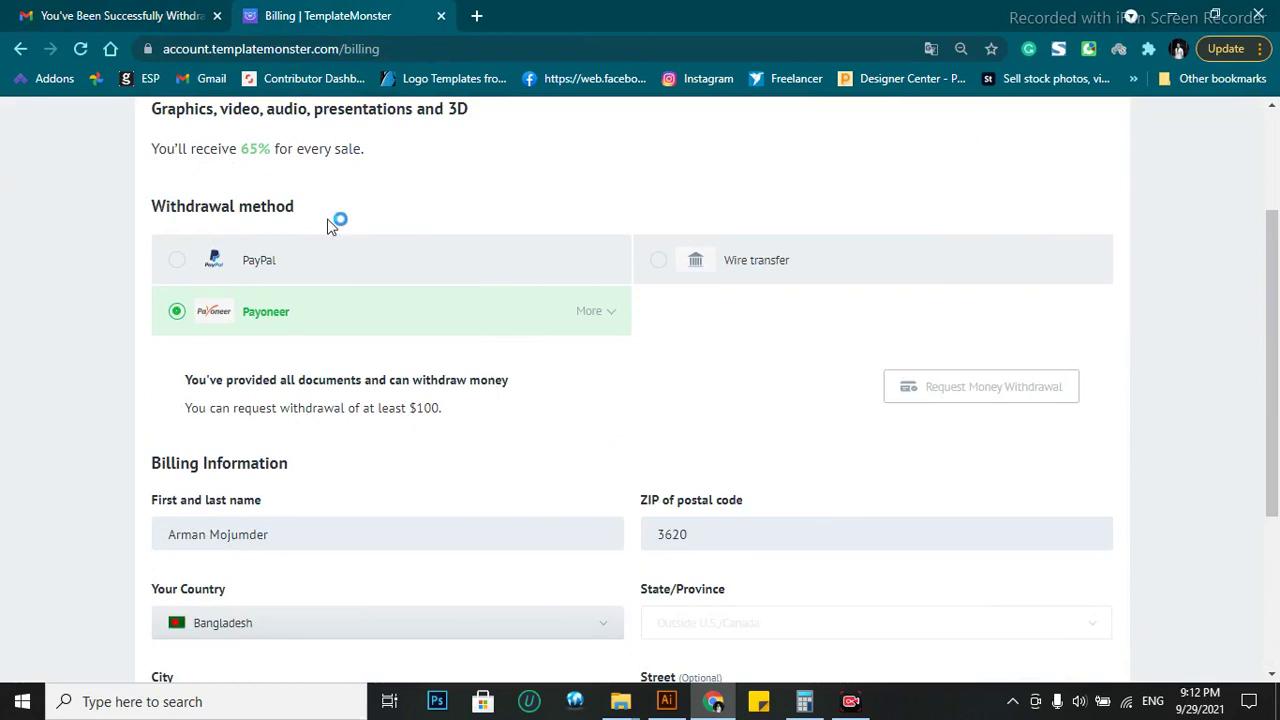
scroll(640, 345, "up", 2)
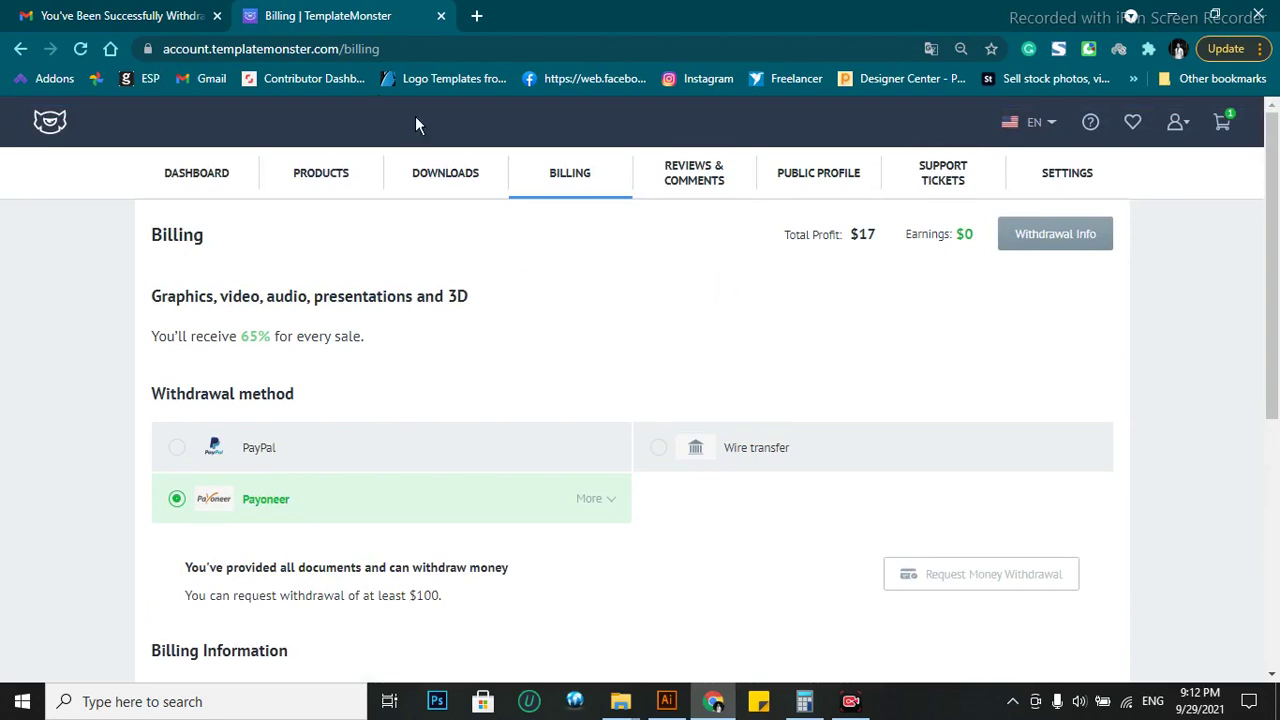
scroll(934, 384, "down", 2)
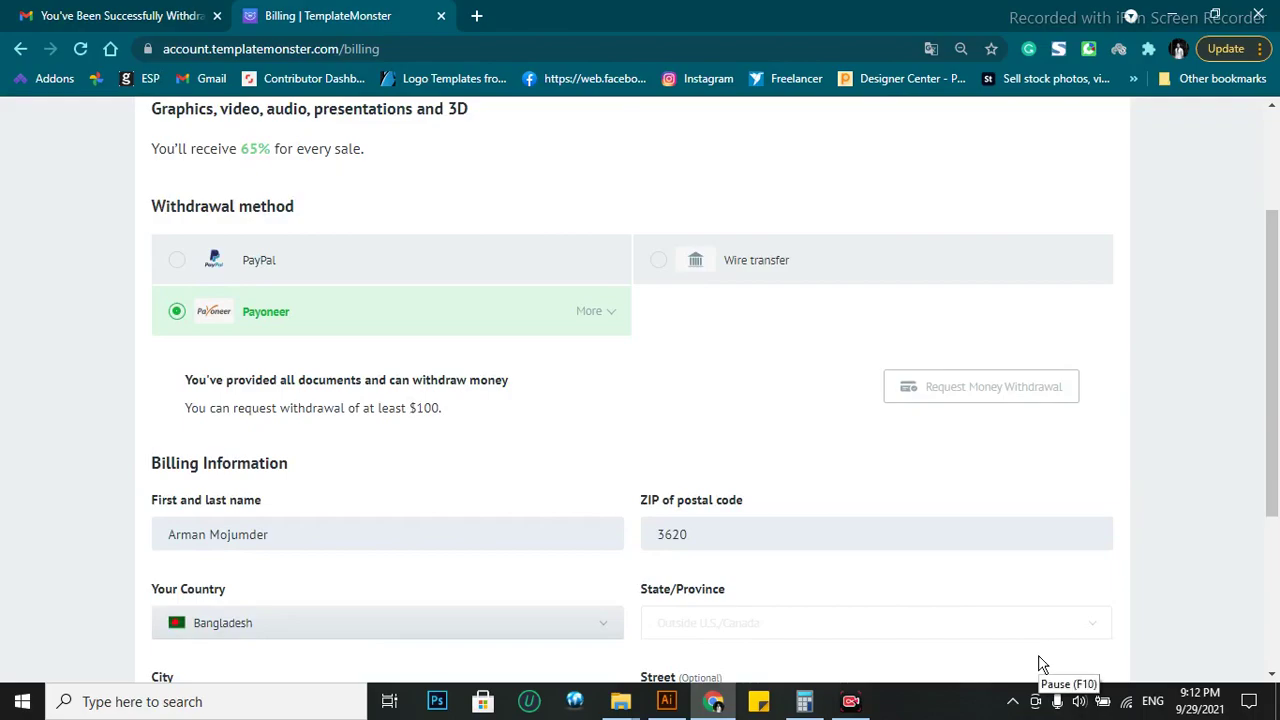